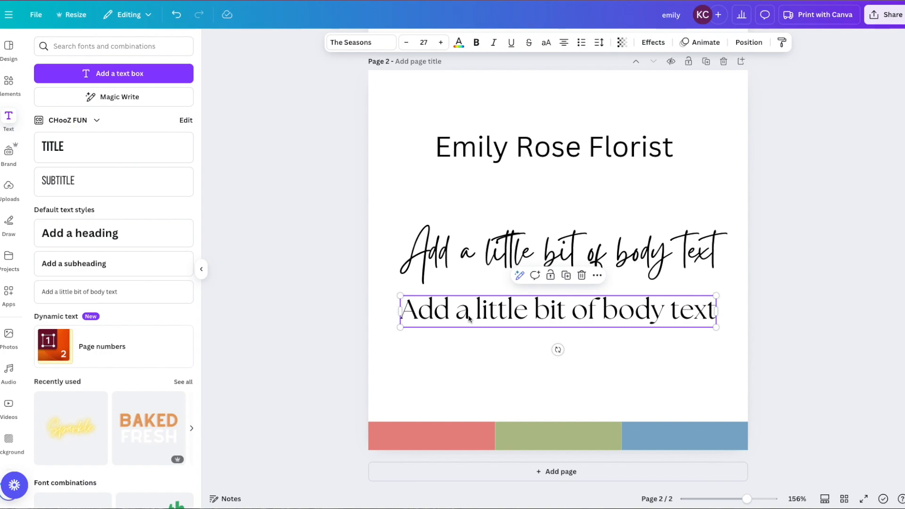
Select the Emily Rose Florist heading on page 2 so it can be copied
left_click(474, 142)
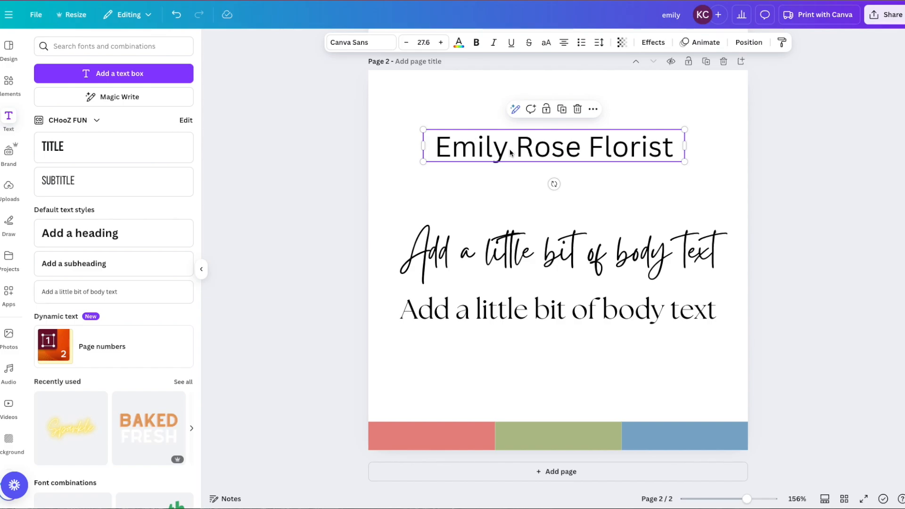
Paste the Emily Rose Florist heading twice onto page 1 and spread the copies down the page
scroll(507, 151, "up", 9)
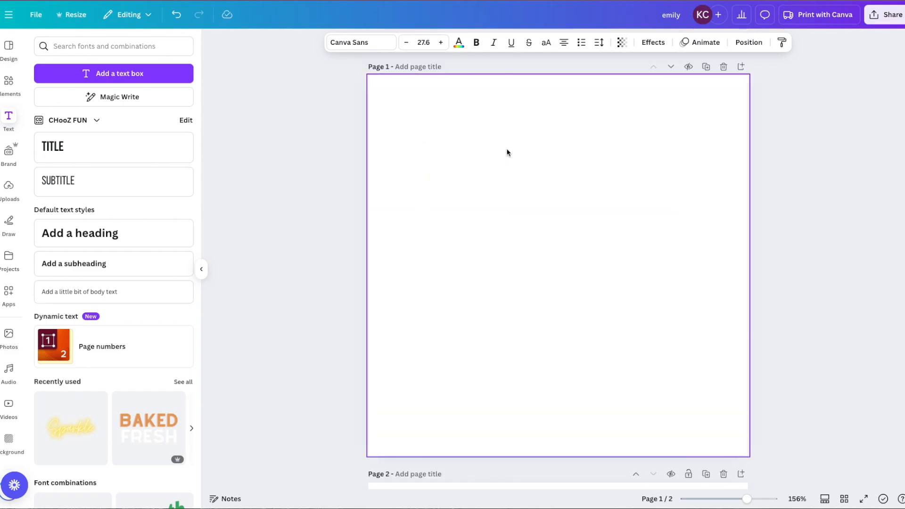
left_click(507, 152)
type("Emily Rose Florist")
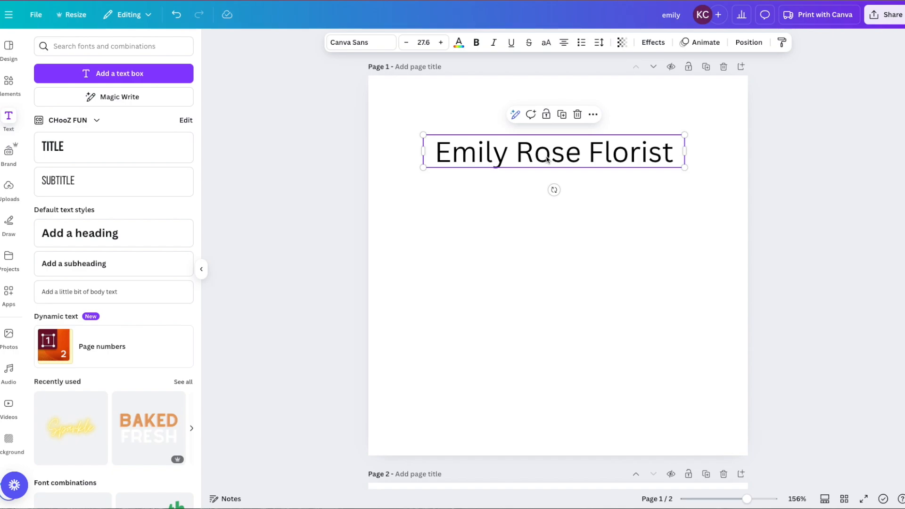
key("ctrl+v")
key("ctrl+v")
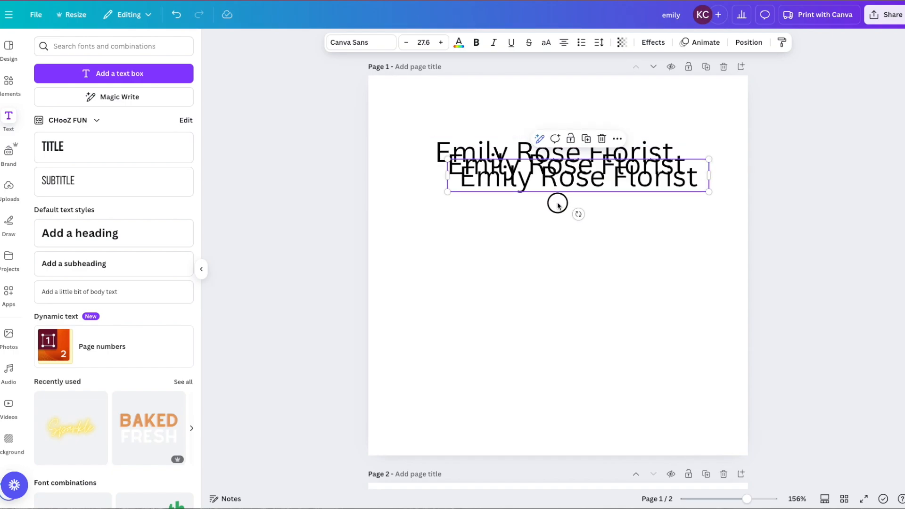
left_click_drag(555, 190, 530, 286)
left_click_drag(522, 171, 506, 204)
Trim the top copy so it reads just Emily
left_click(480, 147)
double_click(480, 147)
left_click_drag(508, 151, 676, 147)
key("BackSpace")
Trim the second copy so it reads just Rose
left_click(549, 207)
double_click(474, 206)
double_click(474, 207)
key("BackSpace")
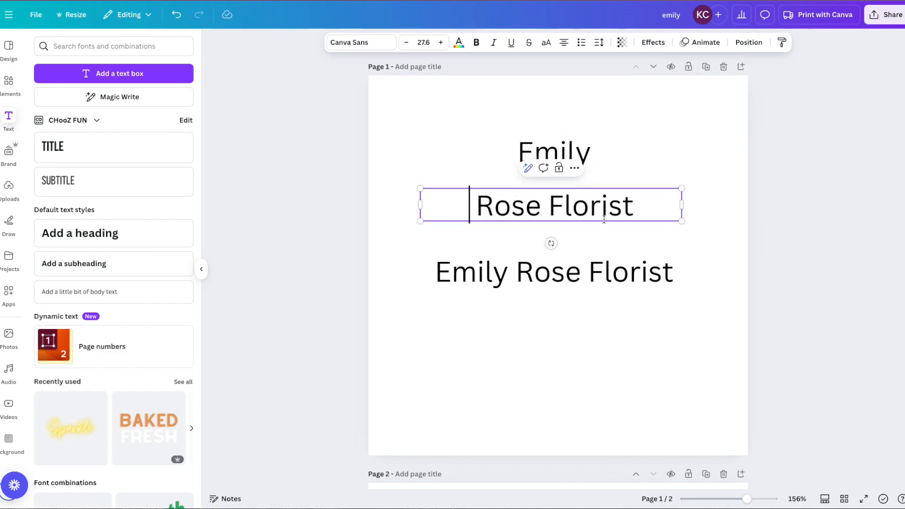
key("Delete")
double_click(600, 209)
key("BackSpace")
Trim the third copy so it reads just Florist
key("BackSpace")
double_click(513, 265)
left_click(587, 268)
left_click_drag(588, 269, 414, 267)
key("BackSpace")
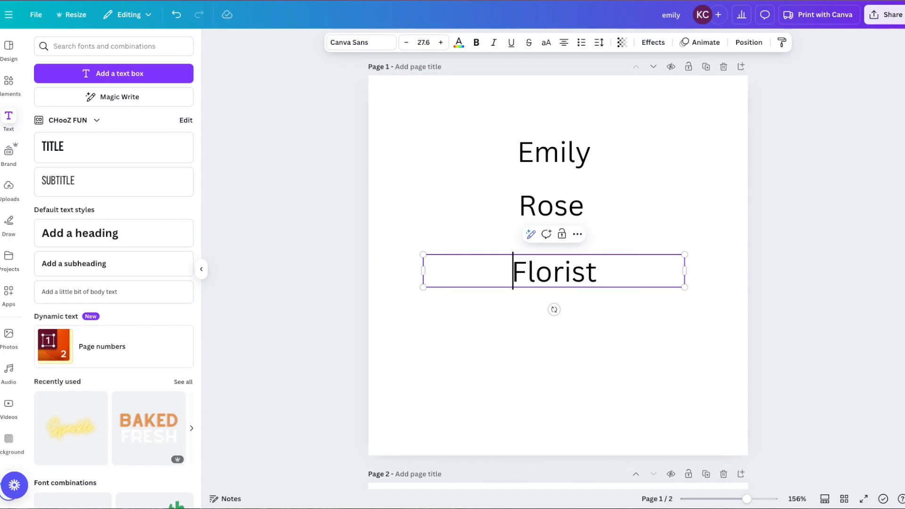
left_click(350, 232)
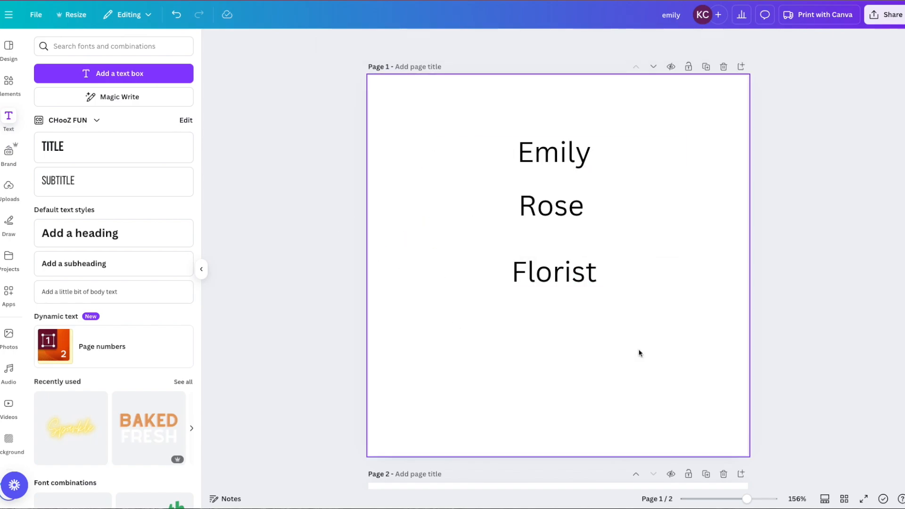
Move Rose and Florist lower and bring Emily down closer to Rose
left_click_drag(353, 215, 684, 292)
left_click_drag(600, 269, 600, 345)
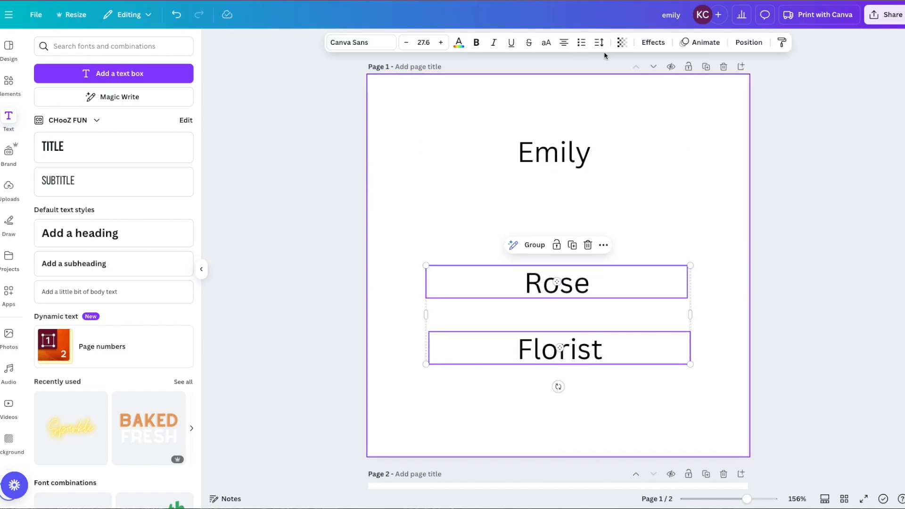
left_click(421, 204)
left_click_drag(554, 153, 554, 208)
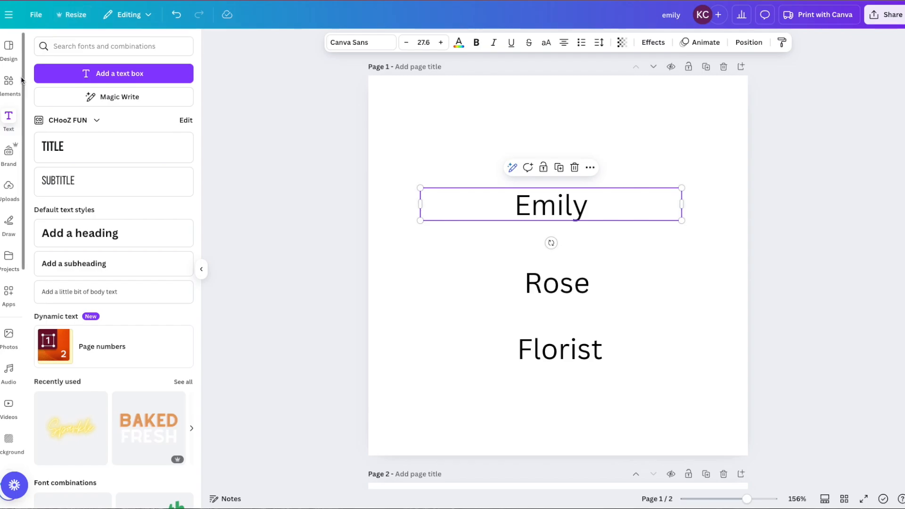
Search Elements for 'circle' and add a plain black circle outline graphic
left_click(8, 84)
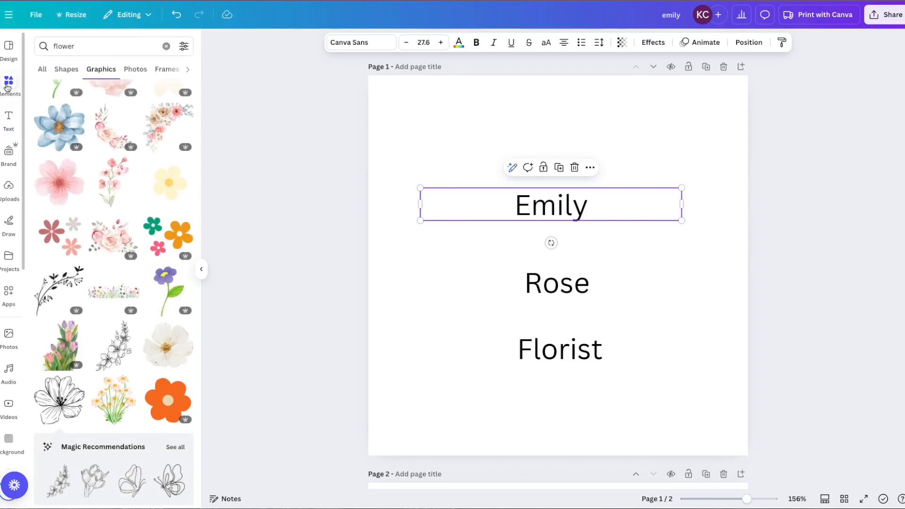
left_click(164, 46)
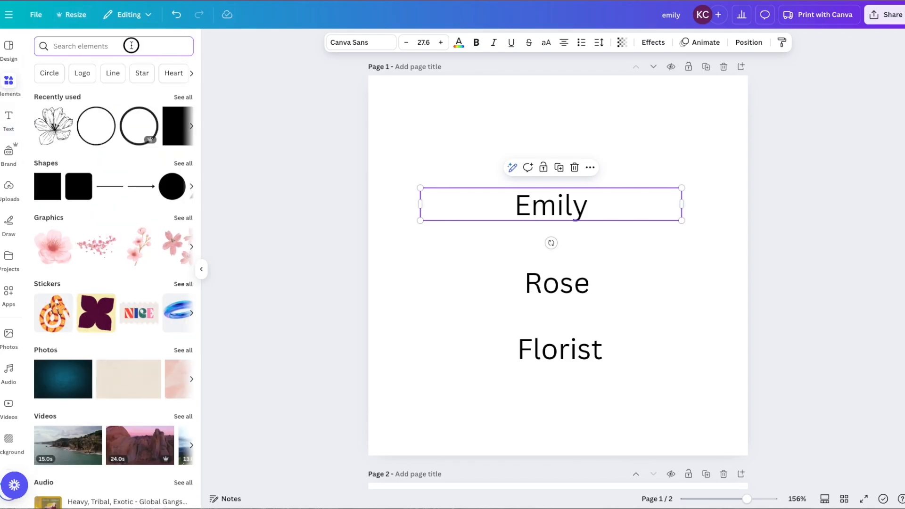
type("circle")
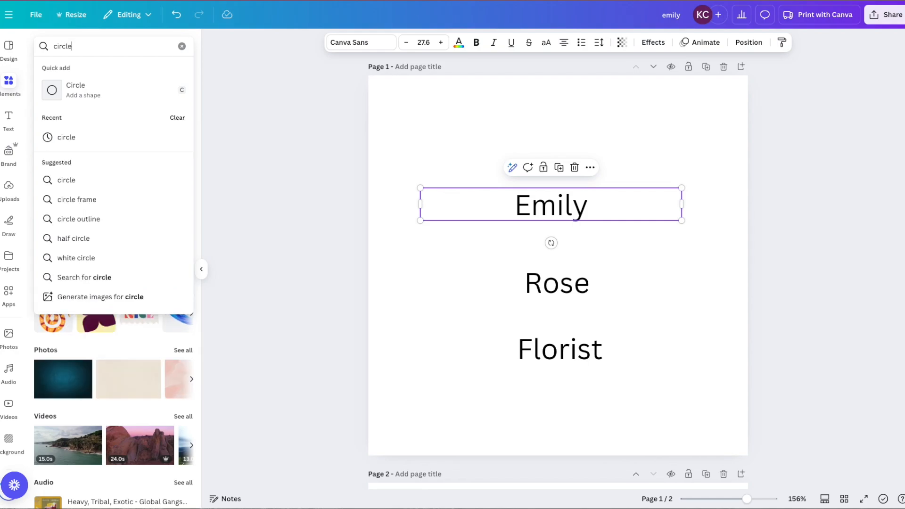
key("Return")
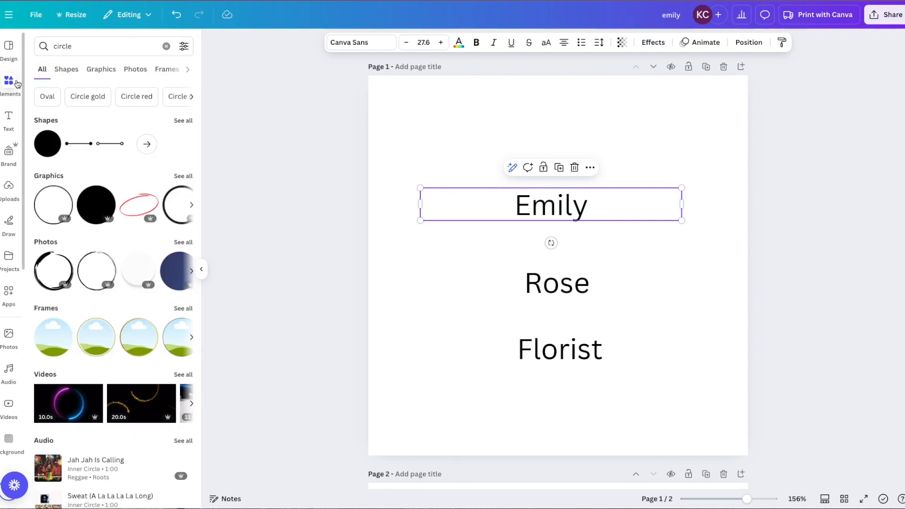
left_click(177, 176)
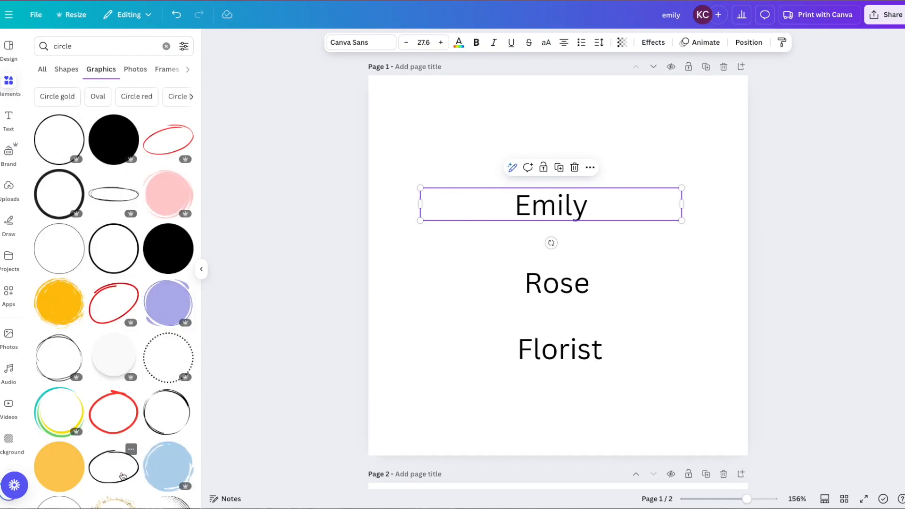
scroll(70, 358, "down", 3)
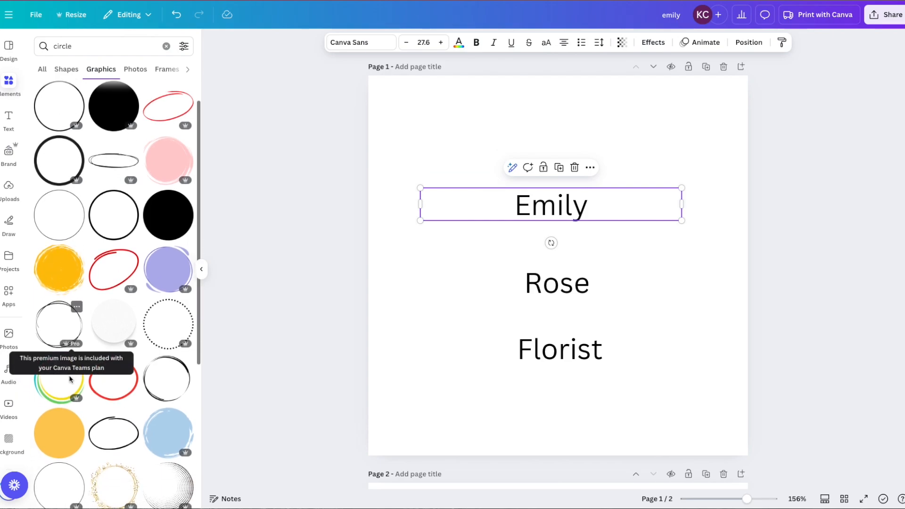
scroll(70, 372, "up", 3)
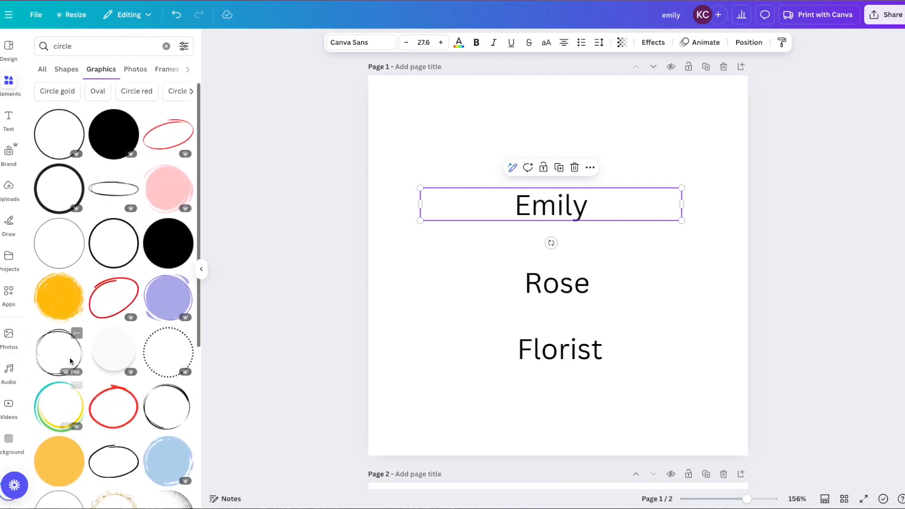
left_click(95, 240)
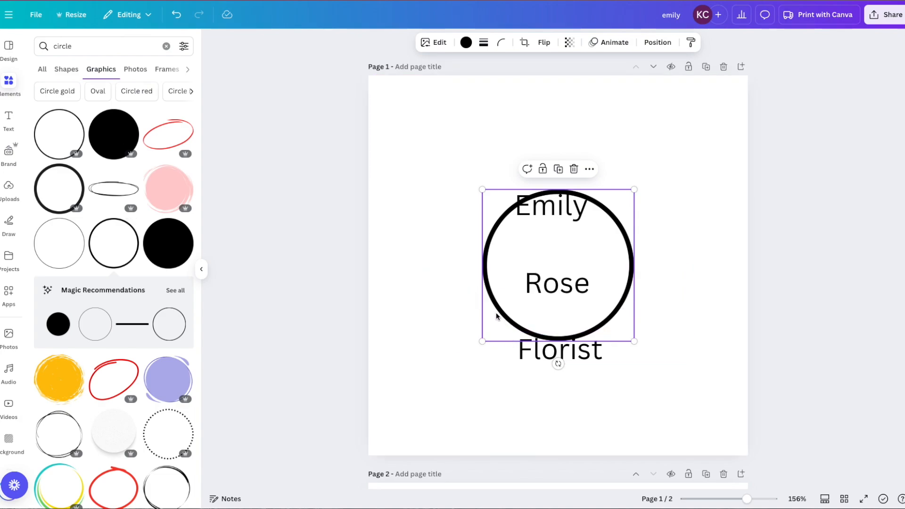
Enlarge the circle around Emily, centre Emily inside, and stack Rose above Florist below
left_click_drag(497, 313, 480, 278)
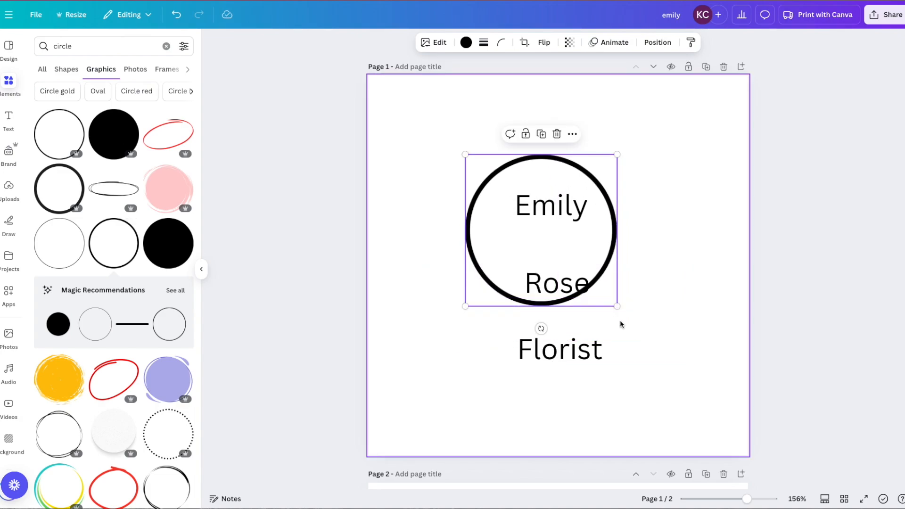
left_click_drag(617, 306, 659, 338)
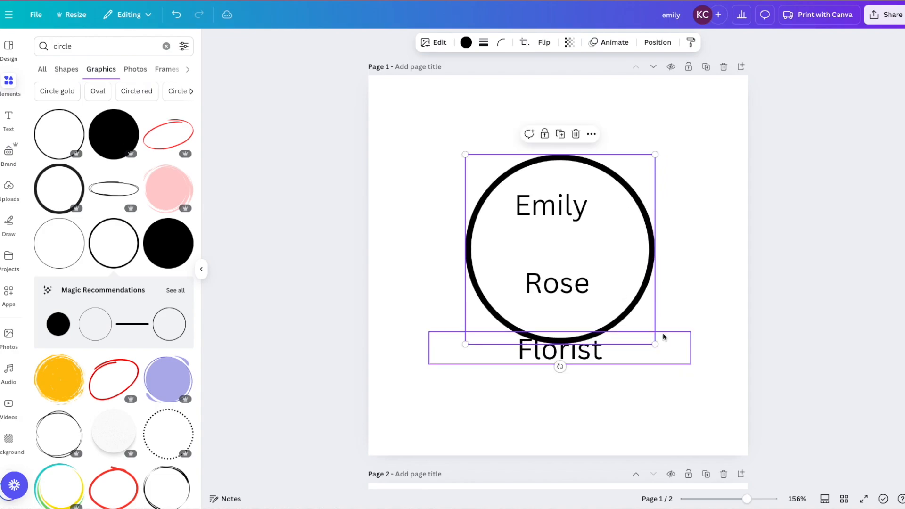
left_click_drag(599, 352, 600, 411)
left_click_drag(550, 286, 546, 380)
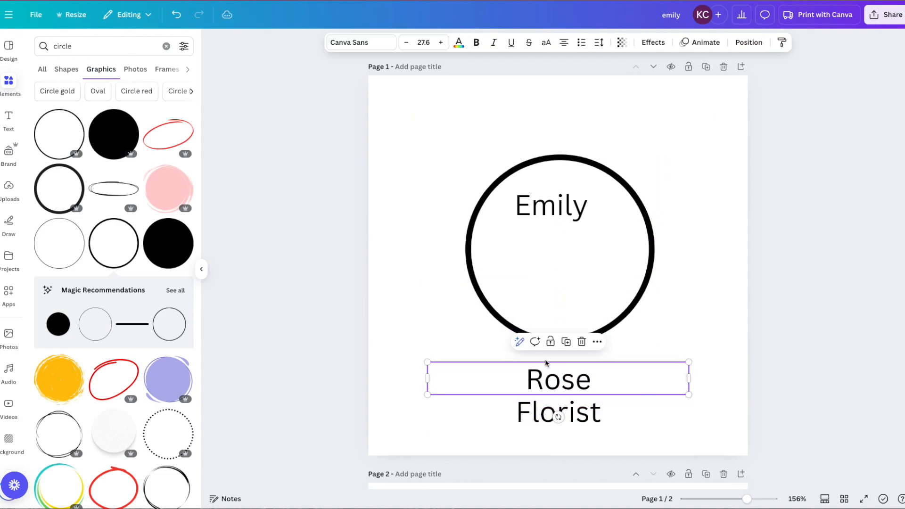
left_click(555, 196)
left_click_drag(555, 196, 556, 215)
Check the script font used on page 2, then reselect Emily
scroll(556, 216, "down", 5)
left_click(439, 379)
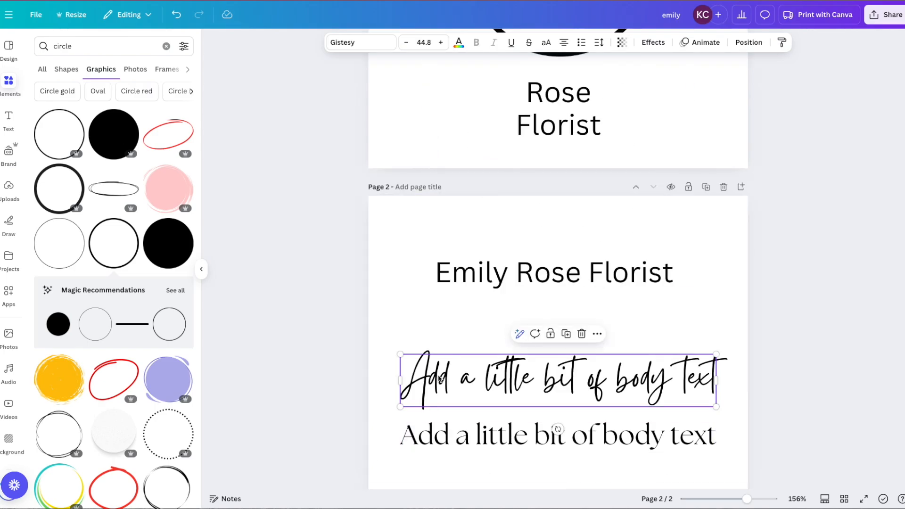
scroll(439, 378, "up", 5)
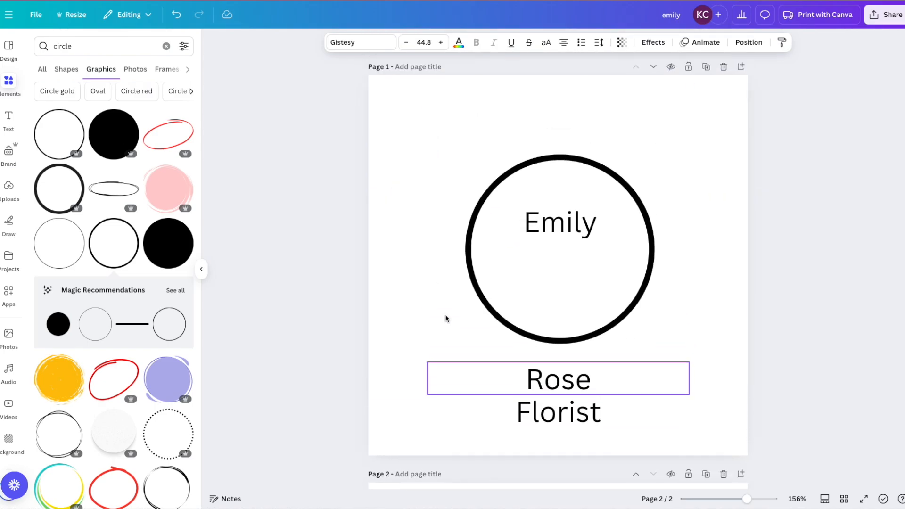
left_click(576, 218)
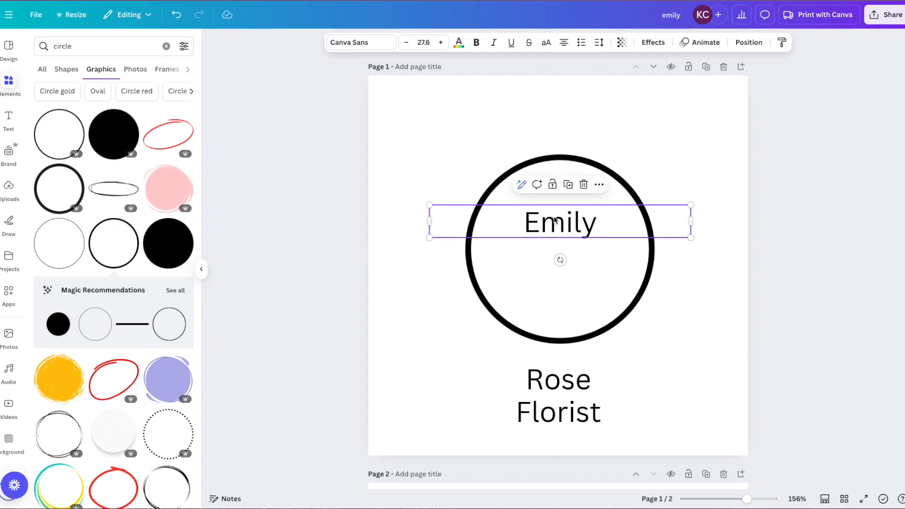
Set Emily in the Gistesy script font and make it lowercase 'emily'
left_click(356, 45)
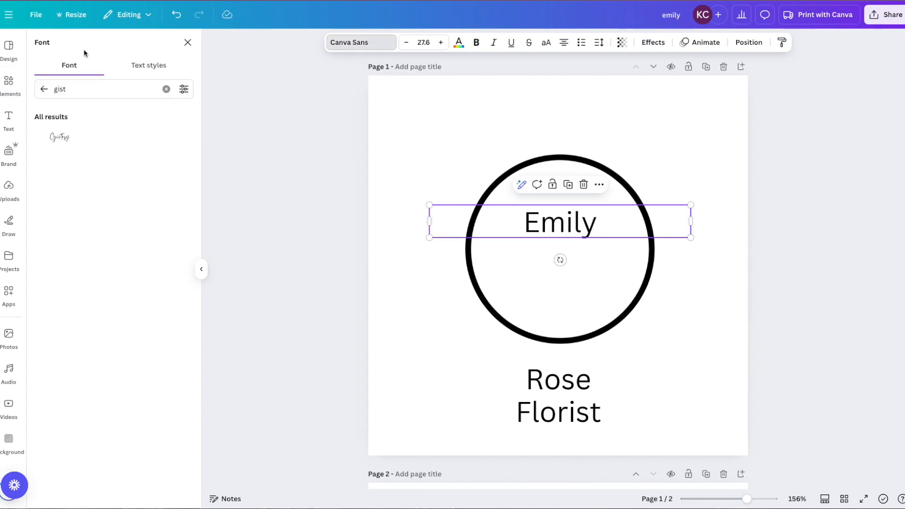
left_click(44, 89)
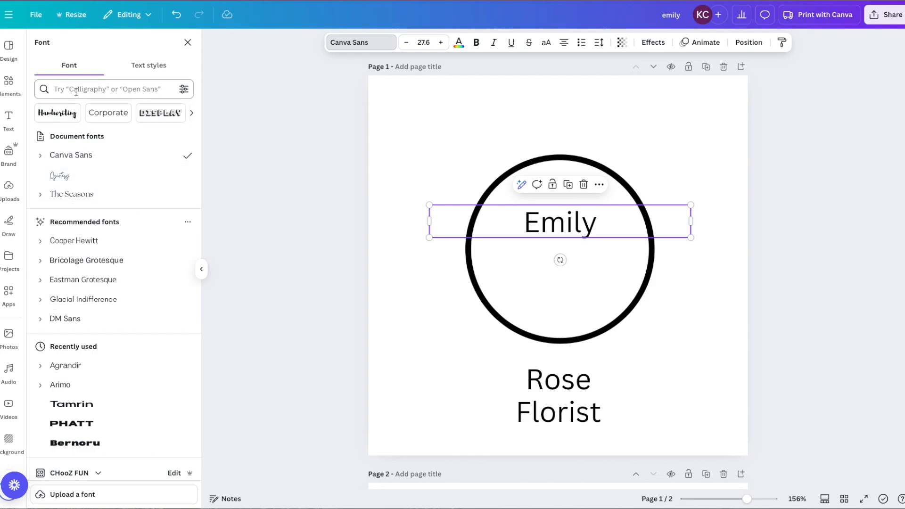
left_click(57, 177)
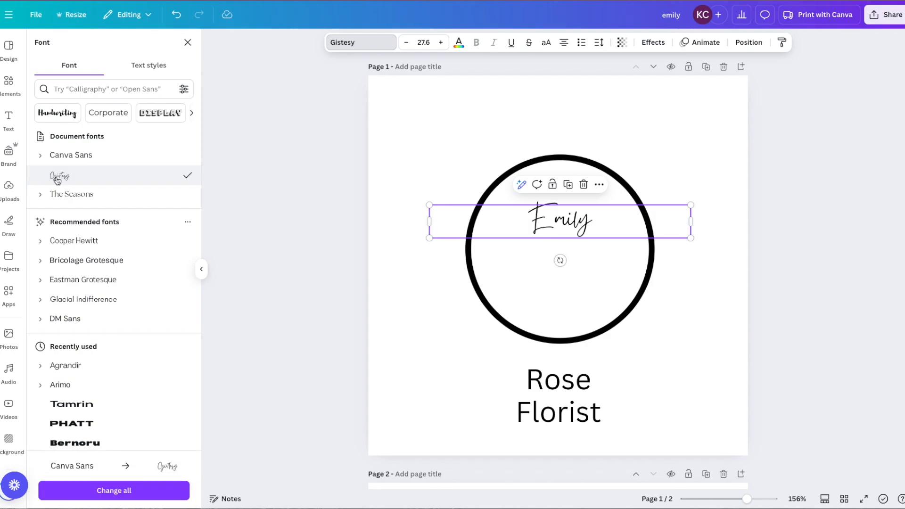
left_click(553, 221)
left_click(553, 219)
key("BackSpace")
type("e")
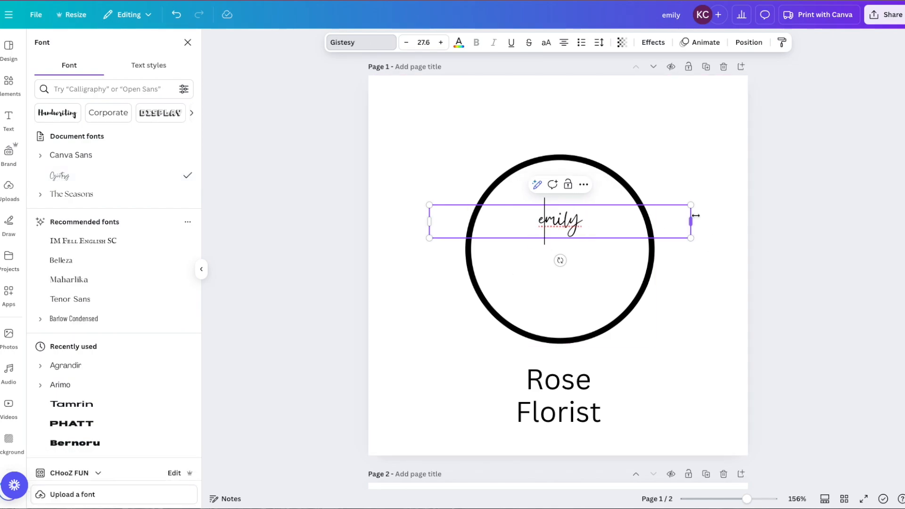
Place emily across the circle's upper half and scale it to size 122
left_click_drag(690, 221, 712, 285)
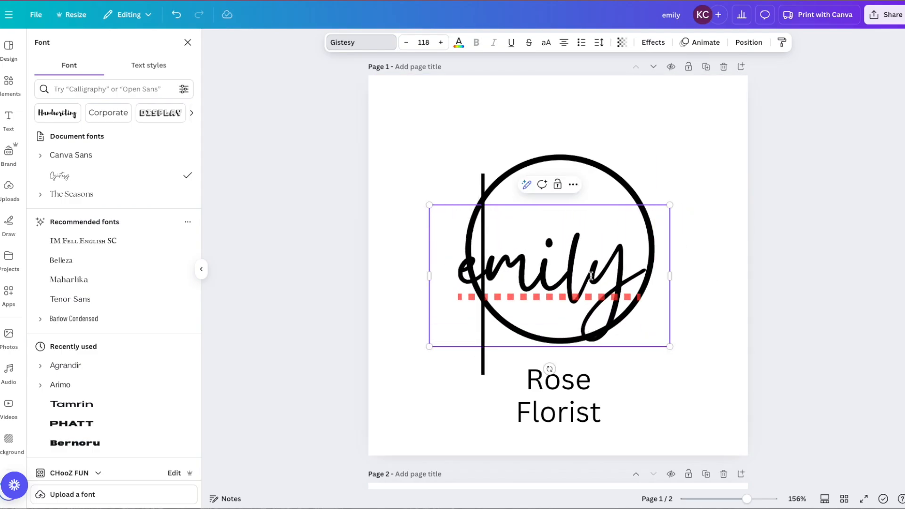
left_click(392, 161)
left_click_drag(523, 264, 544, 218)
left_click_drag(448, 290, 443, 298)
left_click_drag(679, 299, 688, 305)
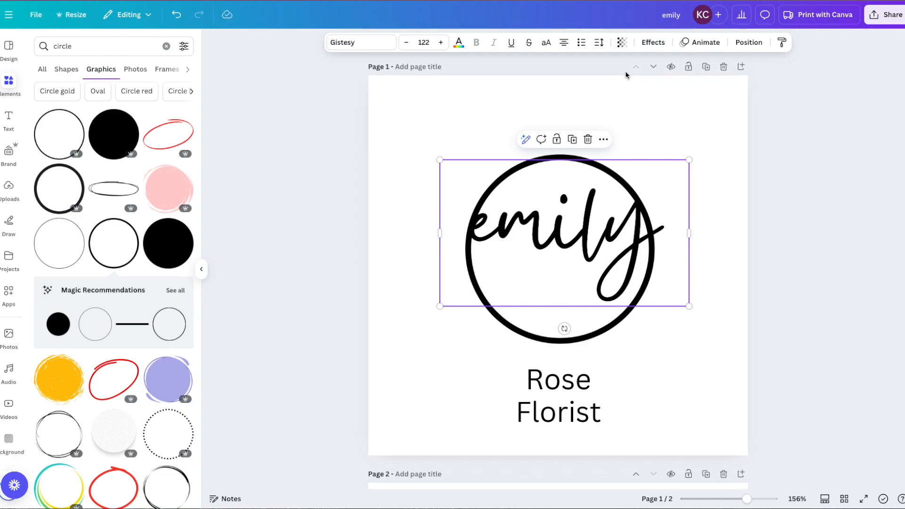
Add an Outline effect to emily and tint the page background warm near-white #FFFDFC
left_click(651, 43)
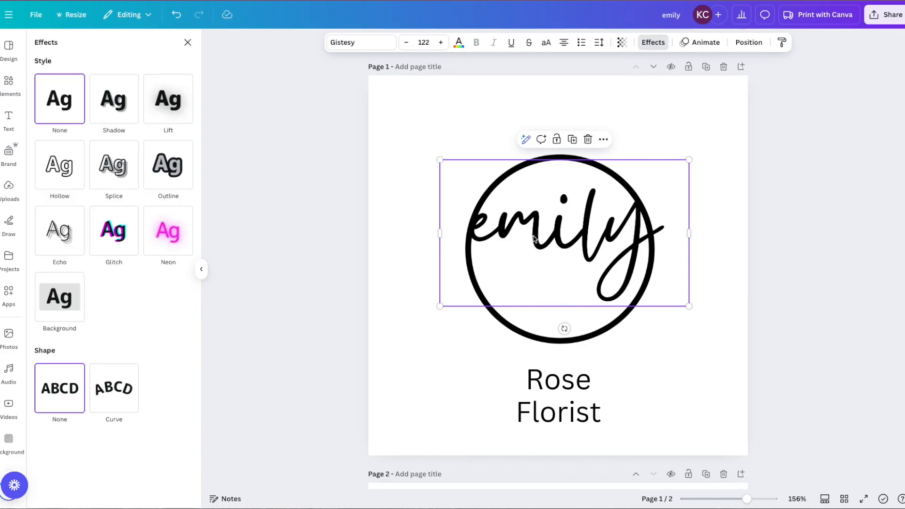
left_click(166, 168)
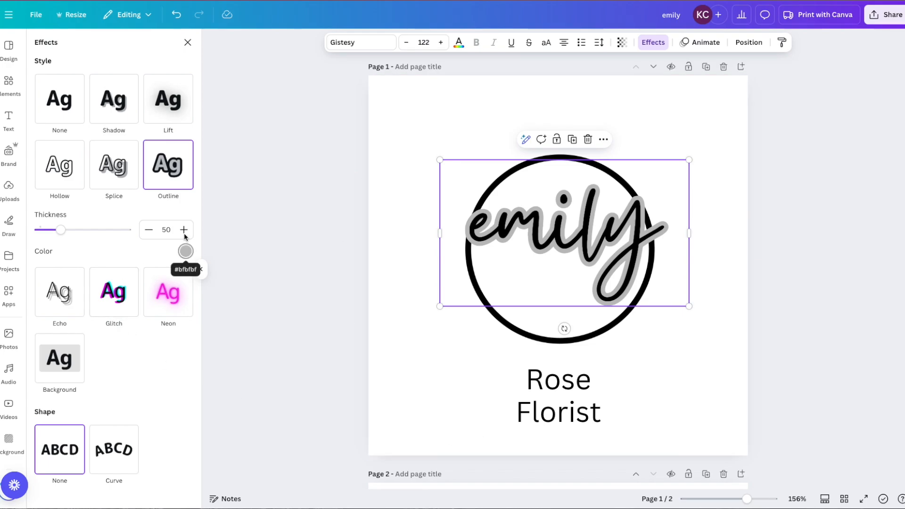
left_click(397, 97)
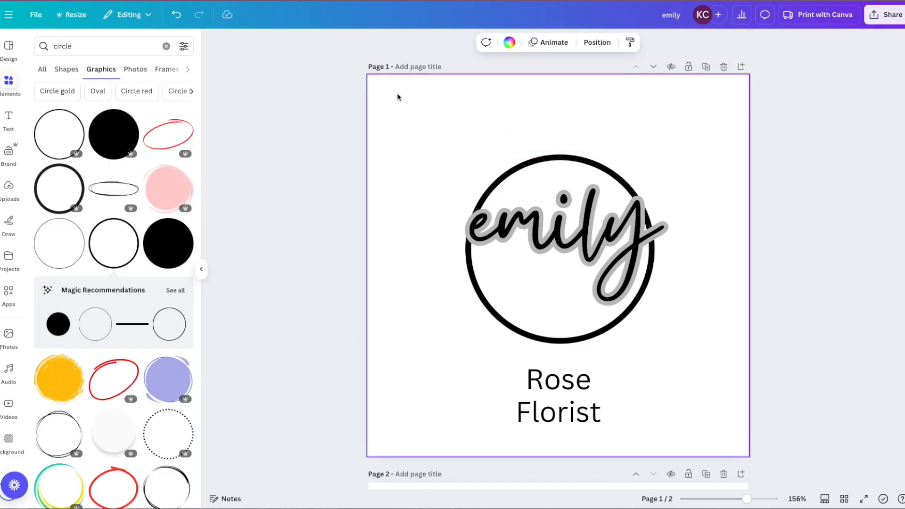
left_click(509, 42)
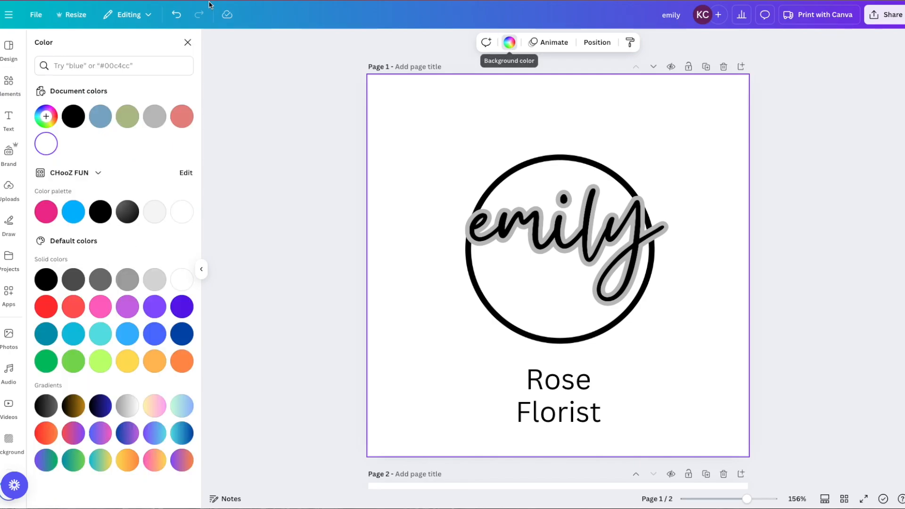
left_click(159, 217)
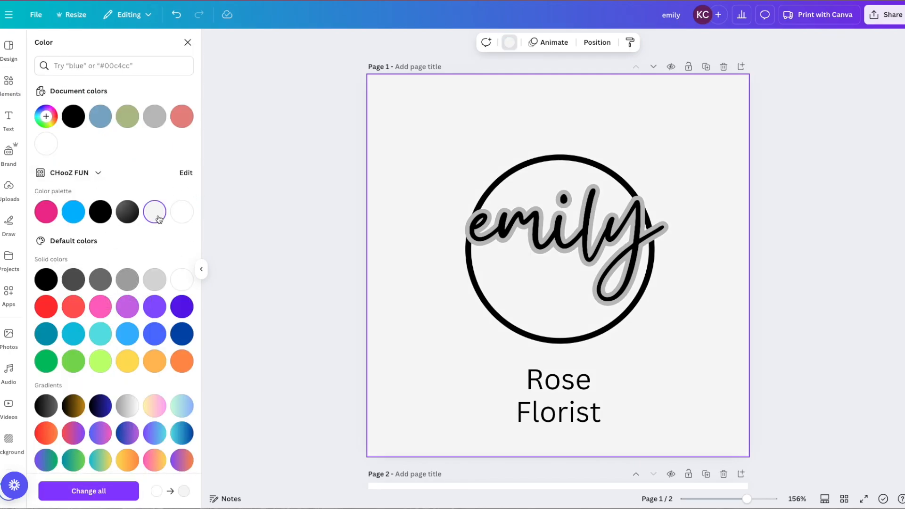
left_click(45, 122)
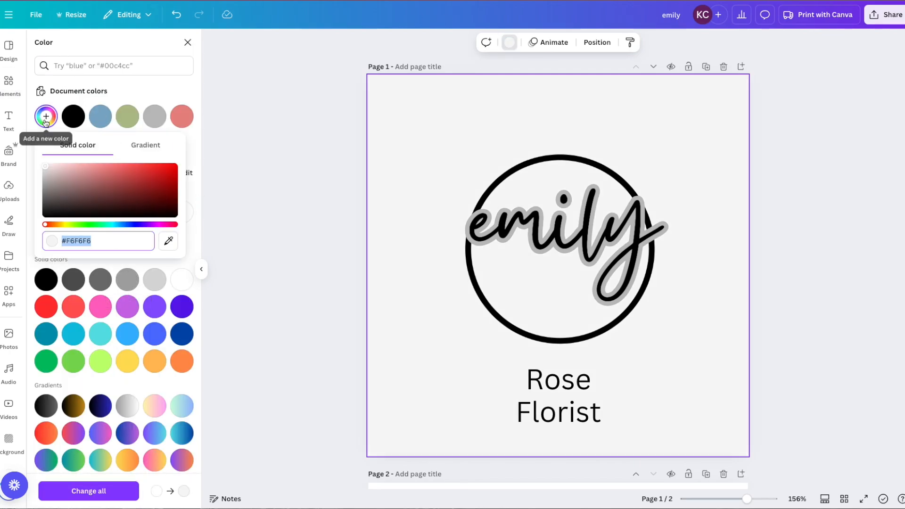
left_click(51, 161)
left_click_drag(51, 162, 44, 163)
left_click(58, 223)
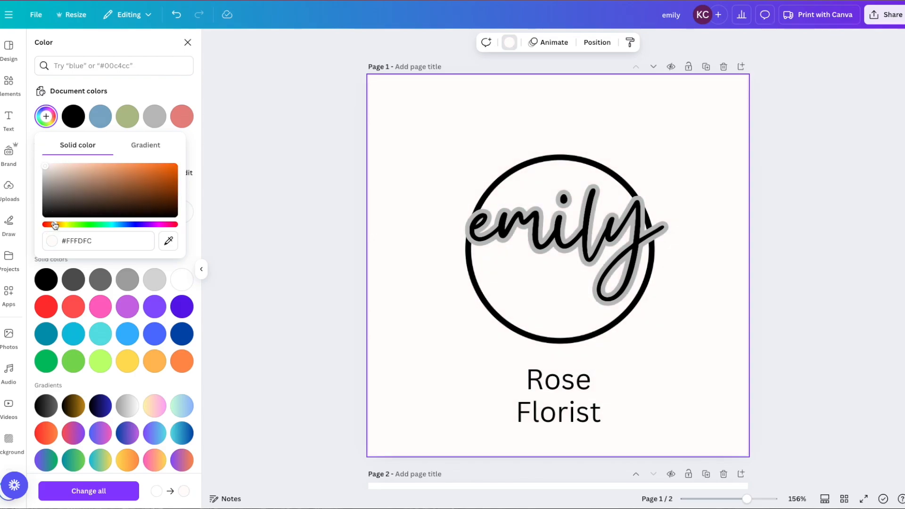
left_click(292, 278)
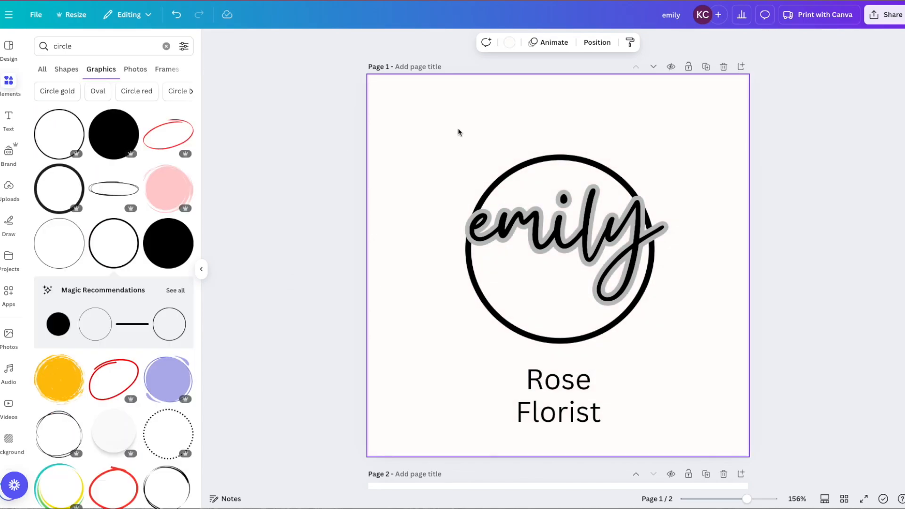
Set emily's outline colour to the off-white document swatch and widen its box slightly
left_click(571, 220)
left_click(652, 43)
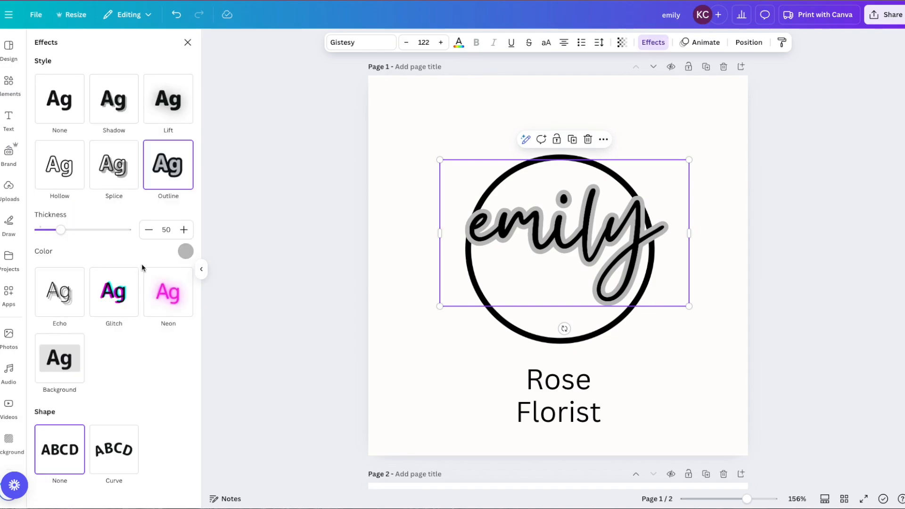
left_click(185, 251)
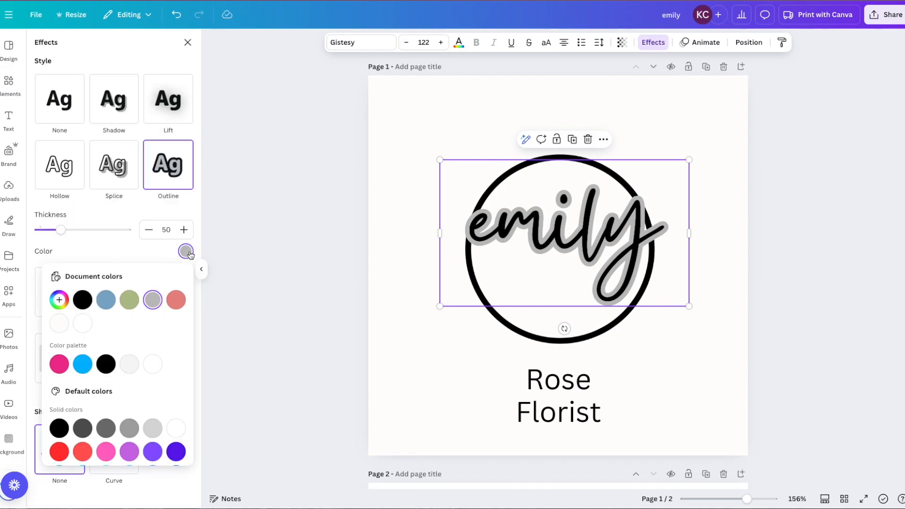
left_click(58, 325)
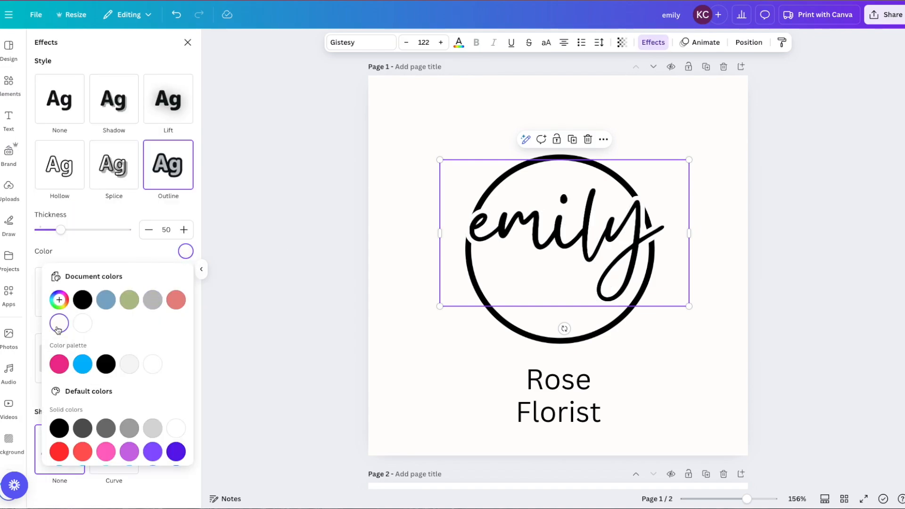
key("Escape")
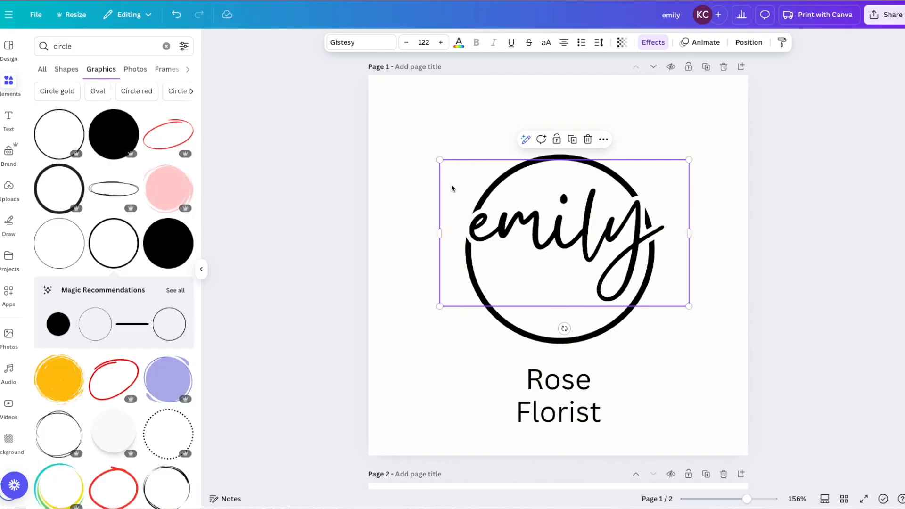
left_click_drag(438, 209, 436, 209)
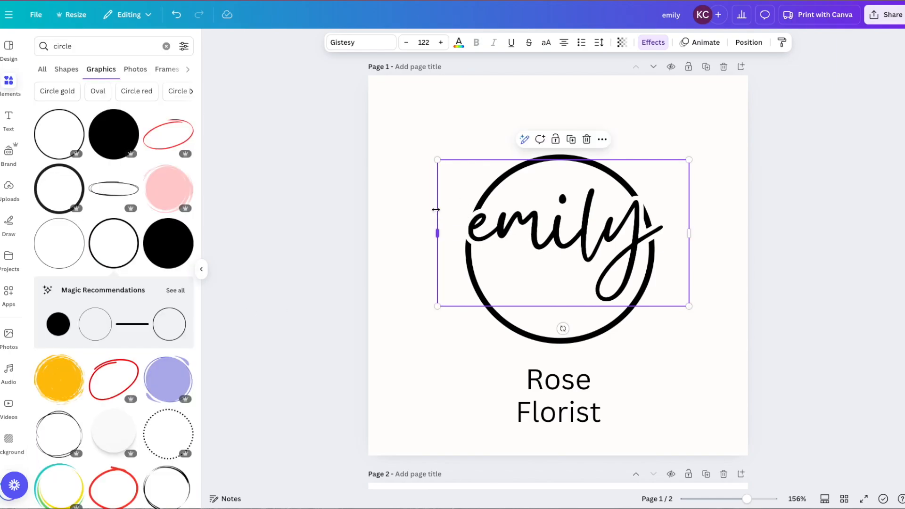
left_click(334, 328)
Set Rose in The Seasons font, enlarge it, and place it inside the circle under emily
left_click(569, 378)
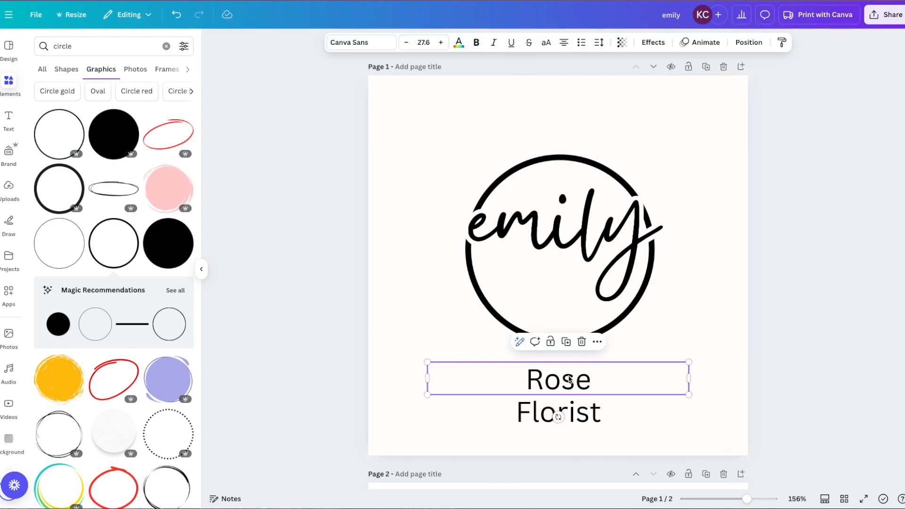
left_click(369, 41)
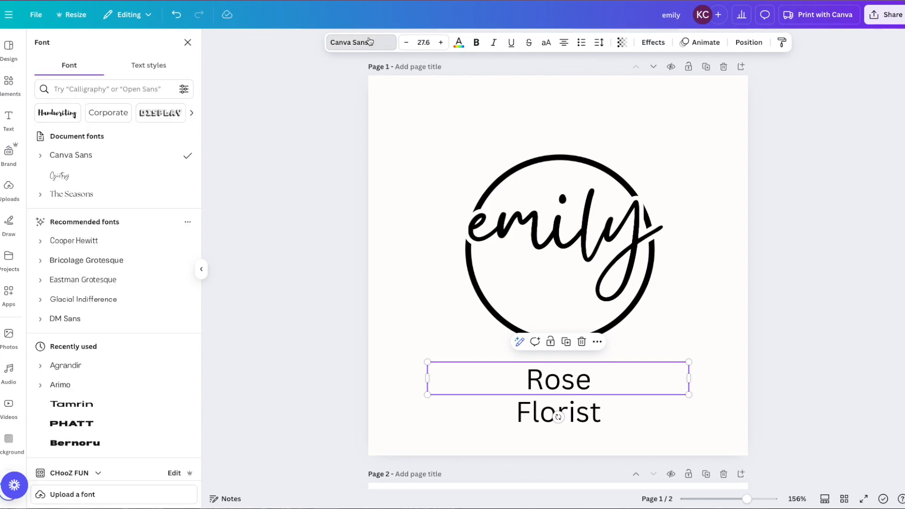
left_click(86, 194)
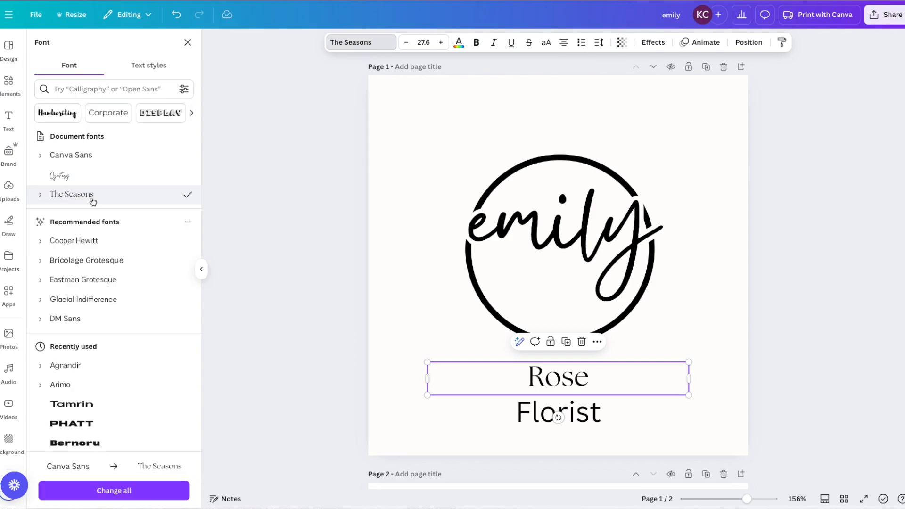
left_click_drag(688, 379, 499, 265)
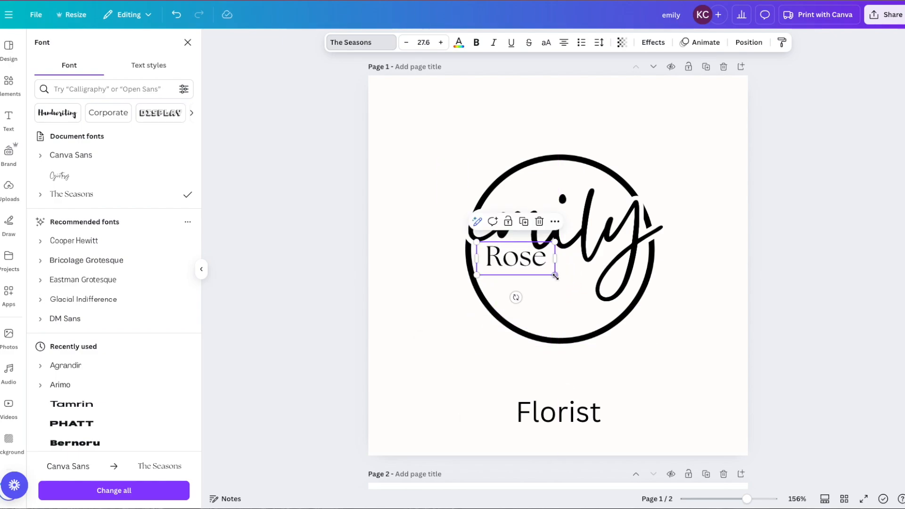
left_click_drag(554, 275, 596, 293)
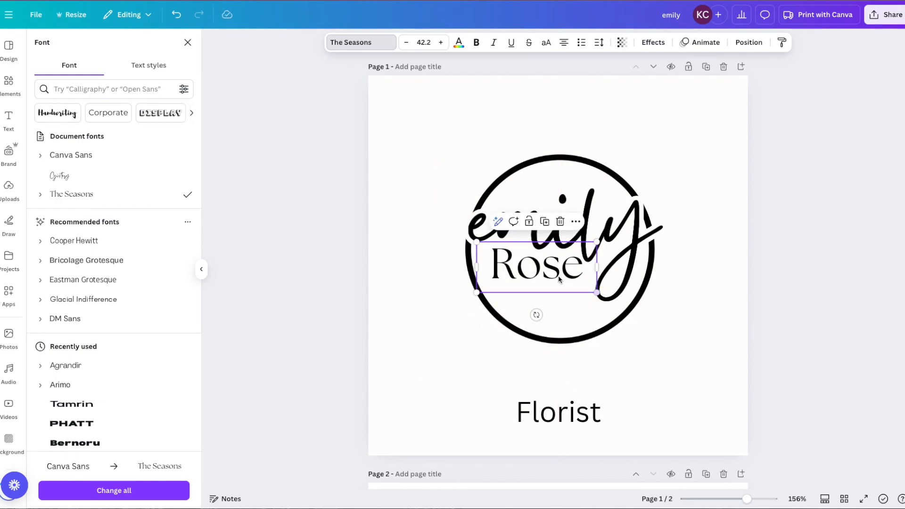
left_click_drag(552, 274, 551, 272)
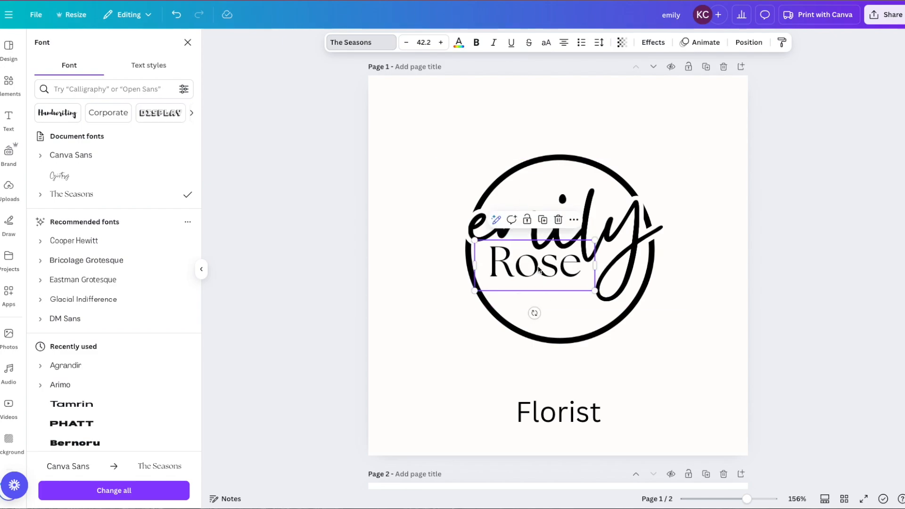
Give Rose letter spacing of about 140 and size 36.3 on a single line
left_click(599, 43)
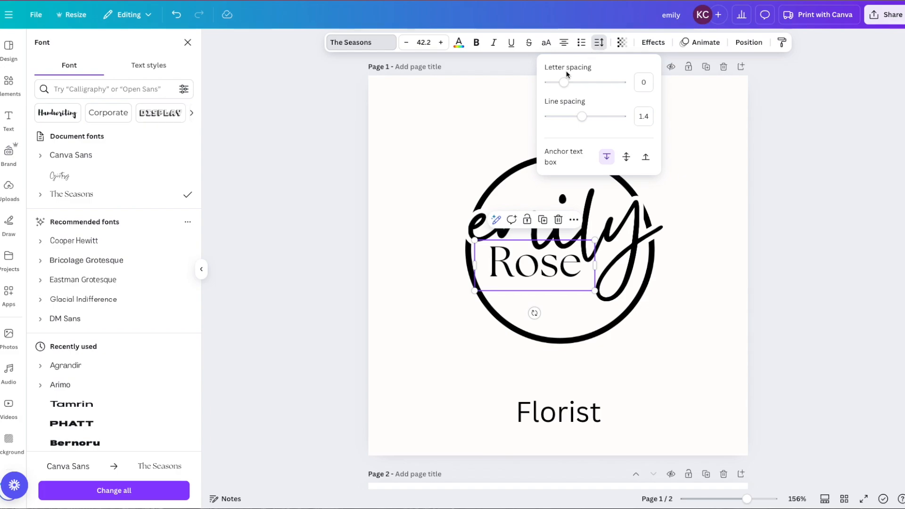
left_click_drag(563, 82, 577, 83)
left_click_drag(597, 293, 544, 272)
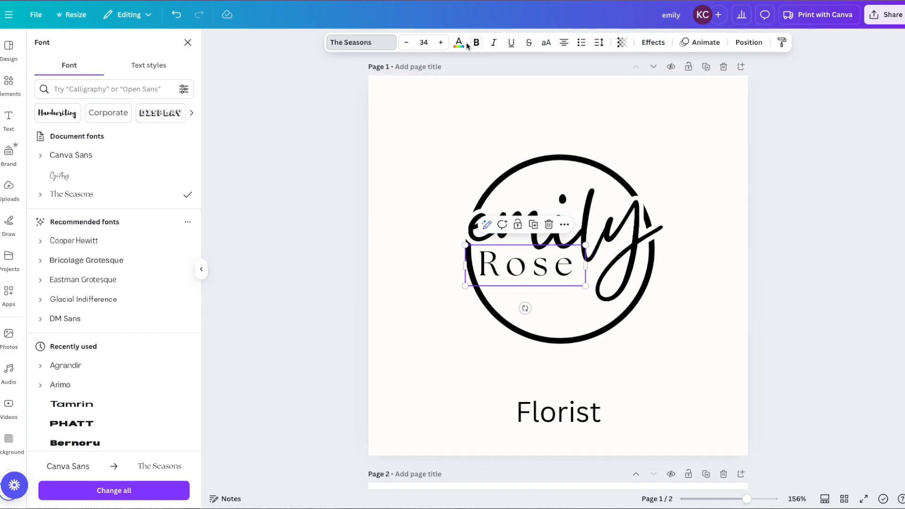
left_click(597, 43)
left_click_drag(576, 81, 573, 84)
key("Right")
key("Right")
key("Right")
key("Right")
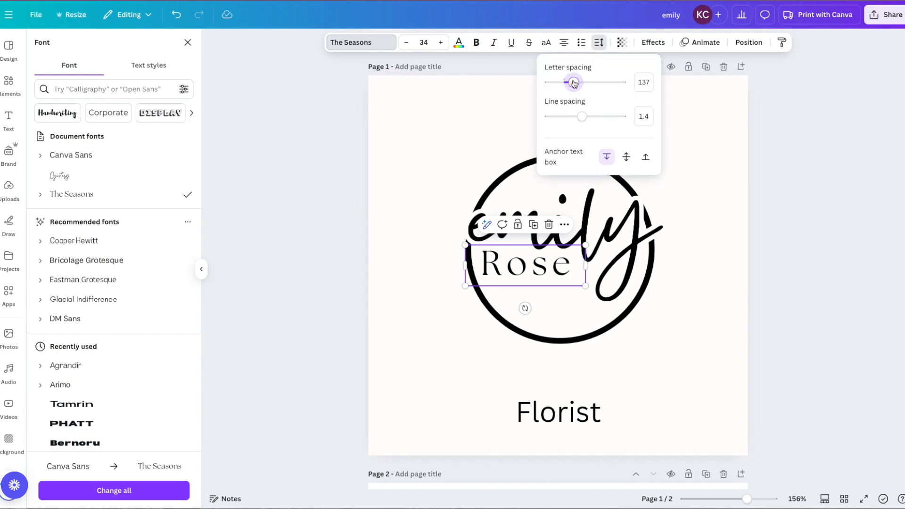
key("Right")
key("Right")
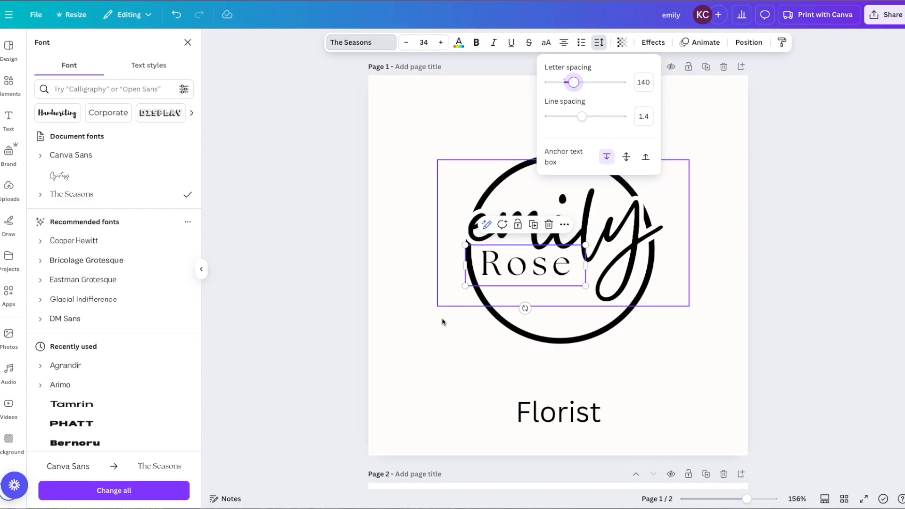
left_click(584, 285)
left_click_drag(583, 284, 592, 287)
left_click_drag(494, 273, 495, 271)
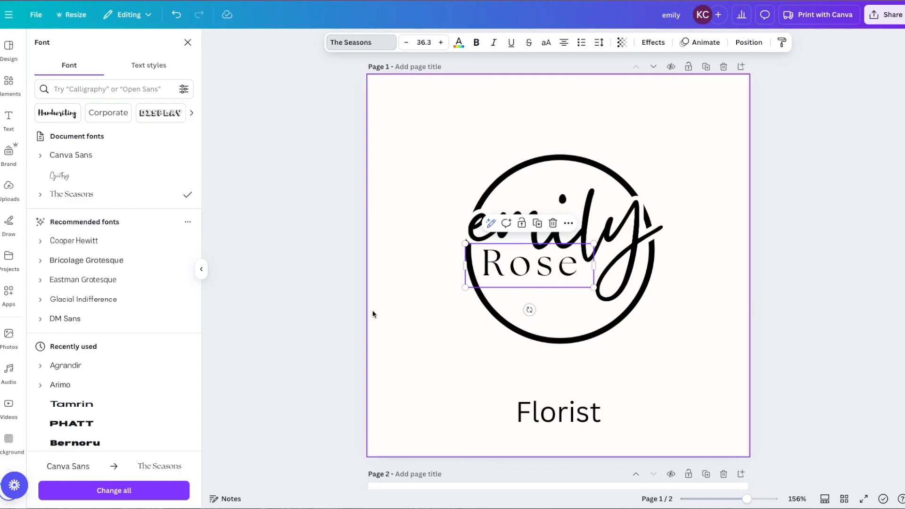
left_click(445, 381)
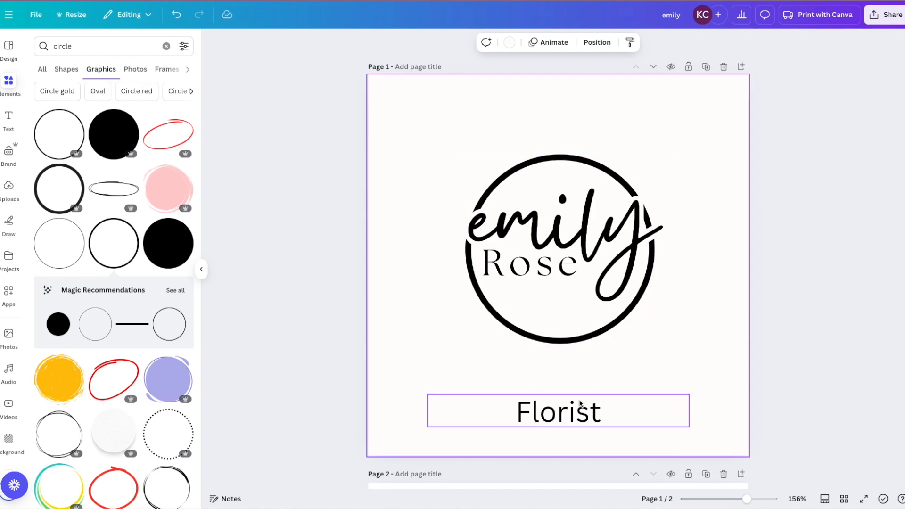
Move the caption up and restyle it as lowercase florist in The Seasons Light
left_click_drag(564, 411, 564, 381)
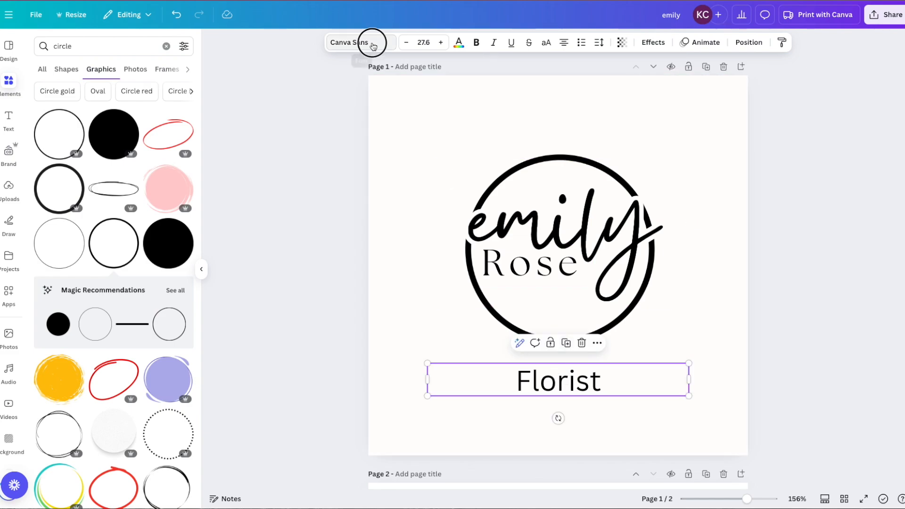
left_click(358, 42)
left_click(90, 194)
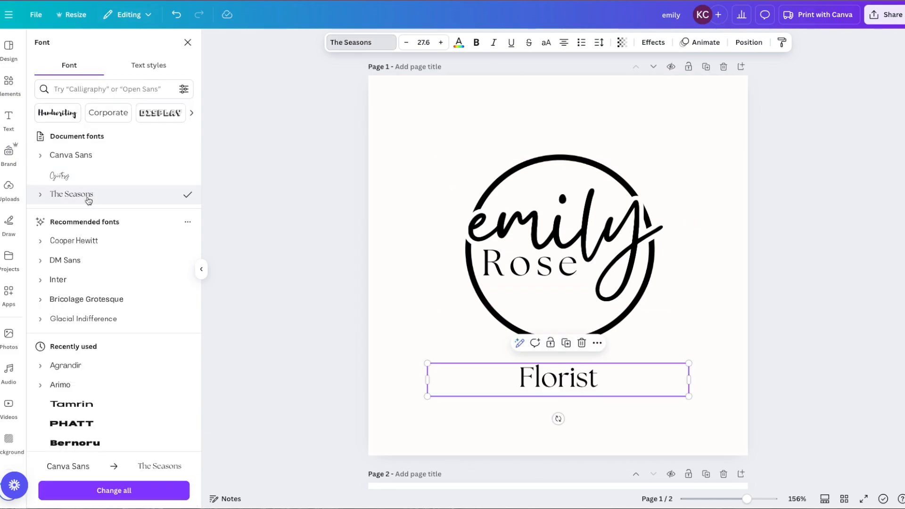
left_click(42, 195)
left_click(66, 213)
left_click(535, 382)
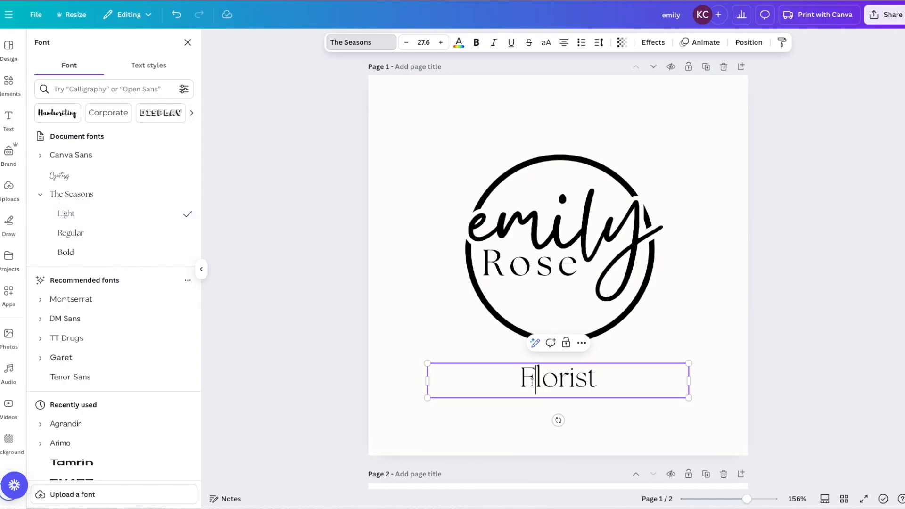
key("BackSpace")
type("f")
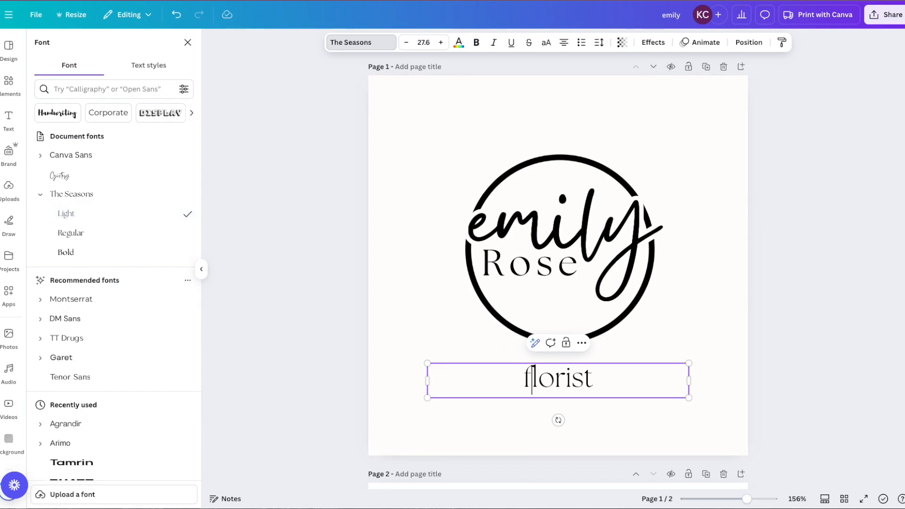
left_click(379, 381)
Widen florist's letter spacing to 184, narrow its box, and centre it beneath the circle
left_click(594, 382)
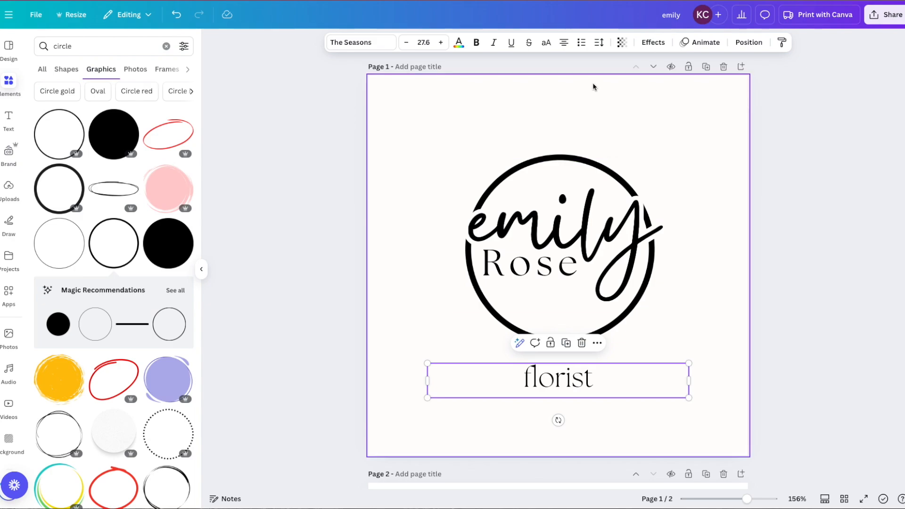
left_click(602, 42)
left_click_drag(565, 85, 577, 84)
left_click_drag(688, 381, 558, 385)
left_click_drag(461, 383, 526, 376)
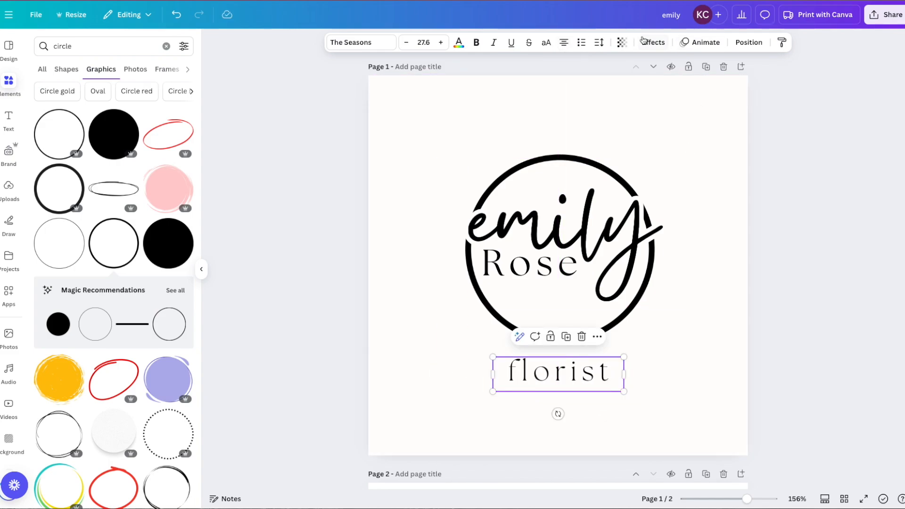
Apply a Curve effect to florist, flipped so it follows the circle's base
left_click(656, 45)
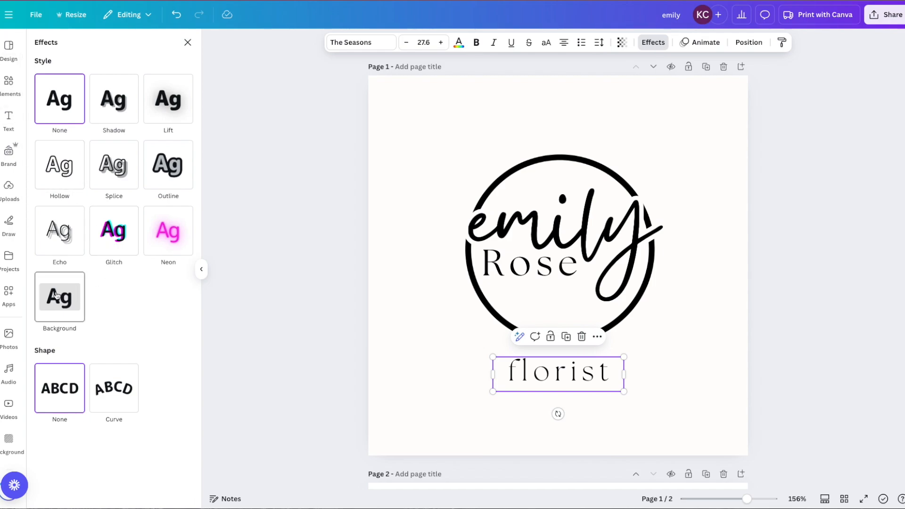
left_click(115, 391)
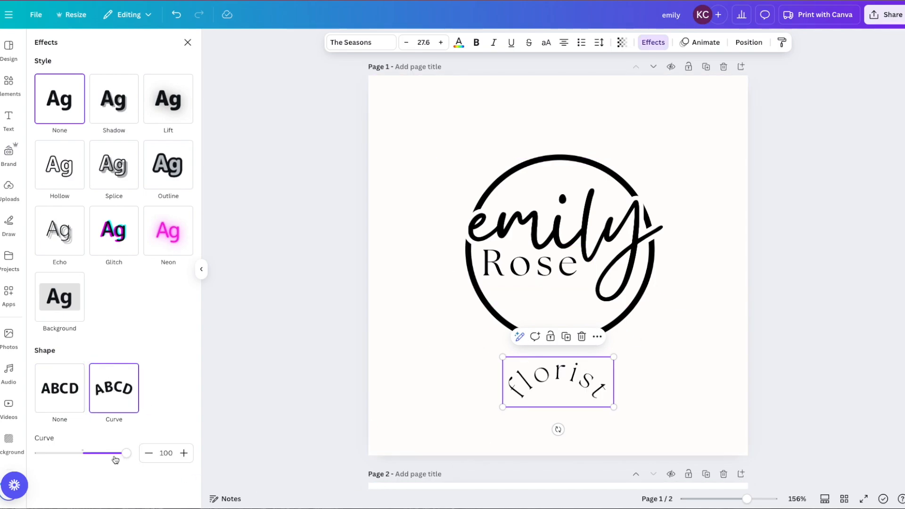
left_click_drag(122, 458, 58, 455)
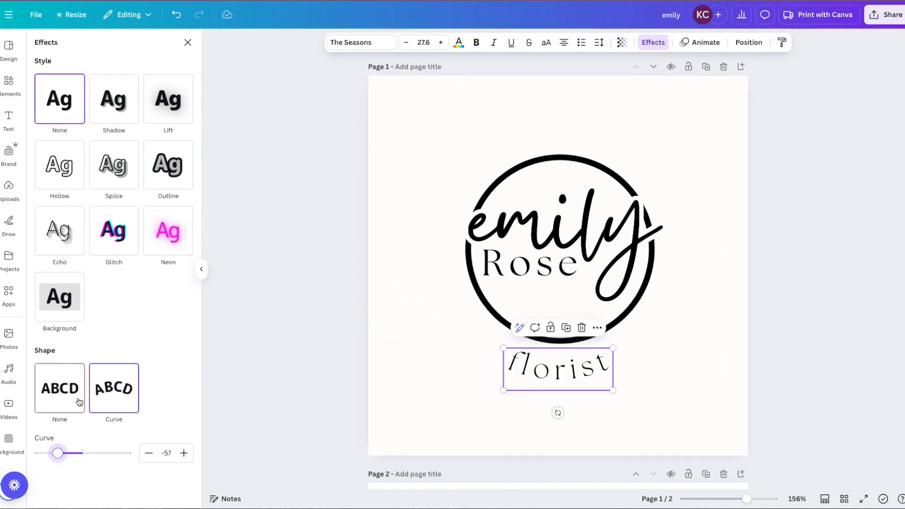
Try a square-cornered yellow Background behind florist, then remove it
left_click(51, 298)
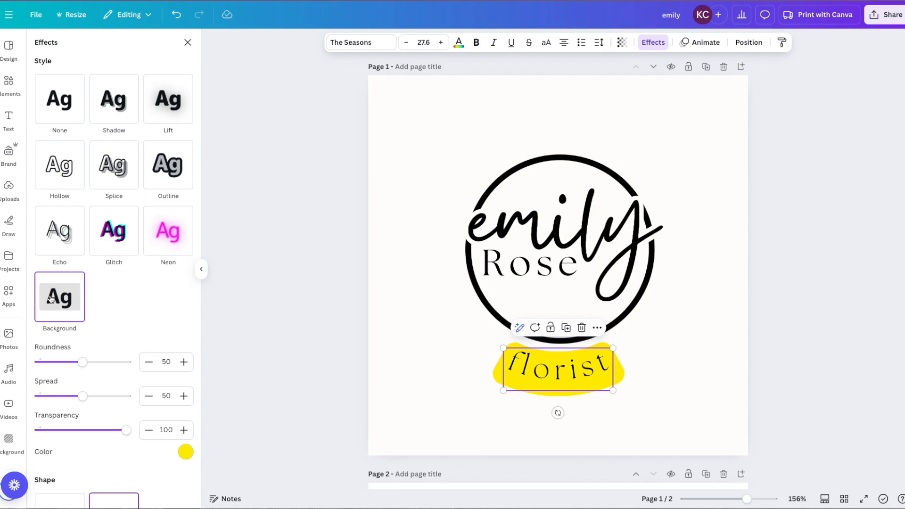
left_click(185, 453)
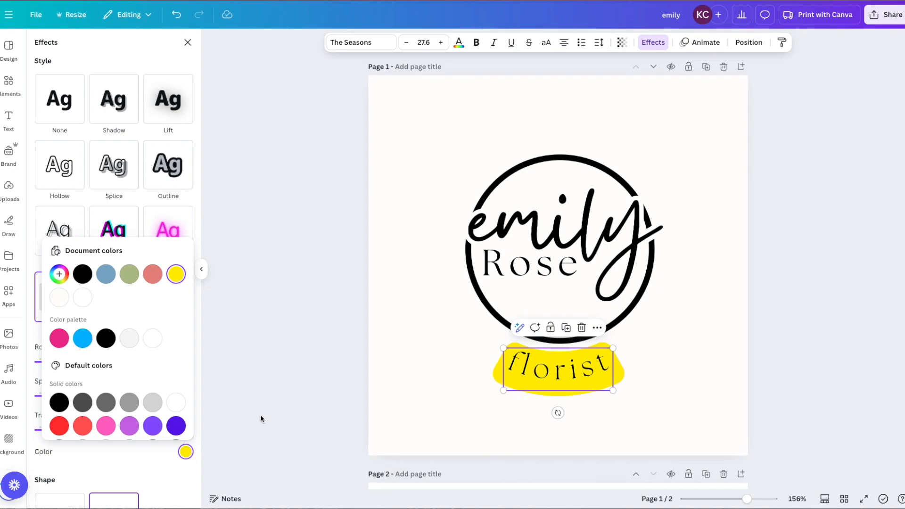
left_click(133, 467)
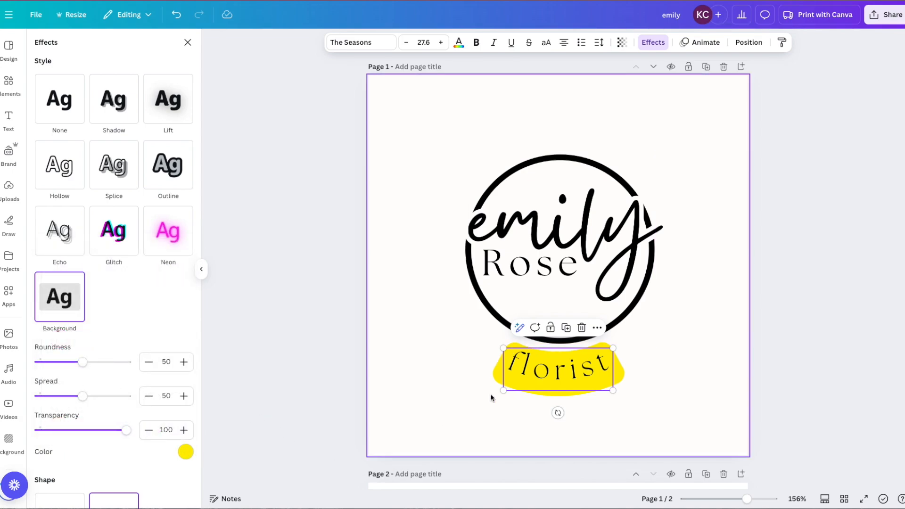
left_click_drag(79, 366, 18, 366)
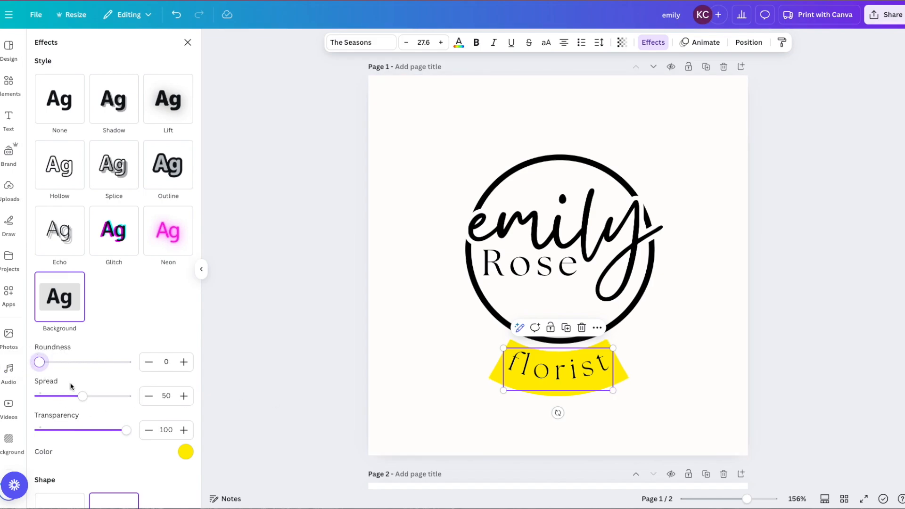
left_click_drag(81, 395, 62, 395)
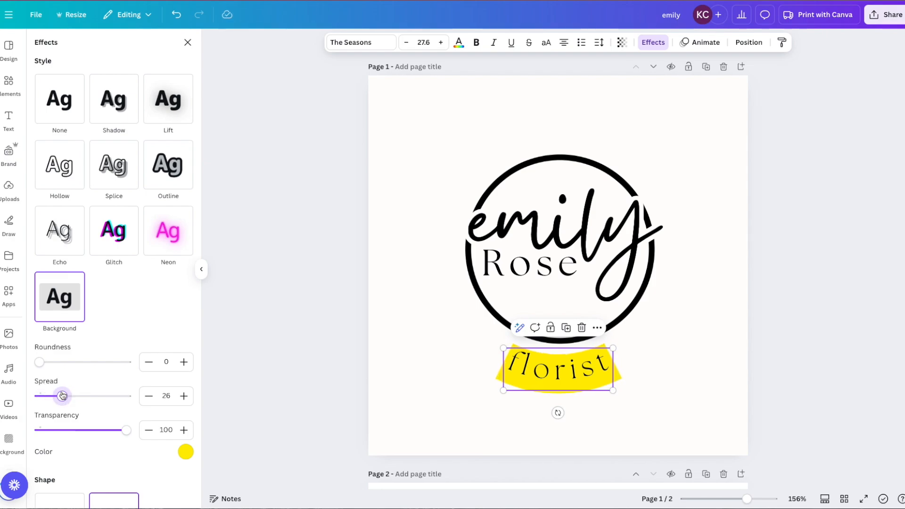
left_click(186, 451)
left_click(59, 296)
Fit florist against the circle with curve -58, letter spacing 298 and size 23.6
left_click_drag(529, 373, 530, 342)
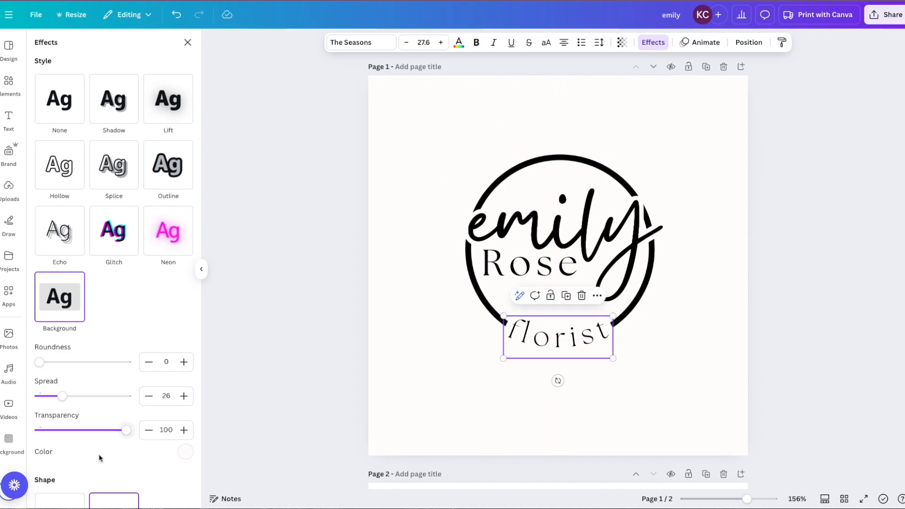
scroll(99, 457, "down", 2)
left_click_drag(60, 490, 53, 487)
left_click(552, 340)
left_click_drag(551, 340, 553, 340)
left_click(599, 43)
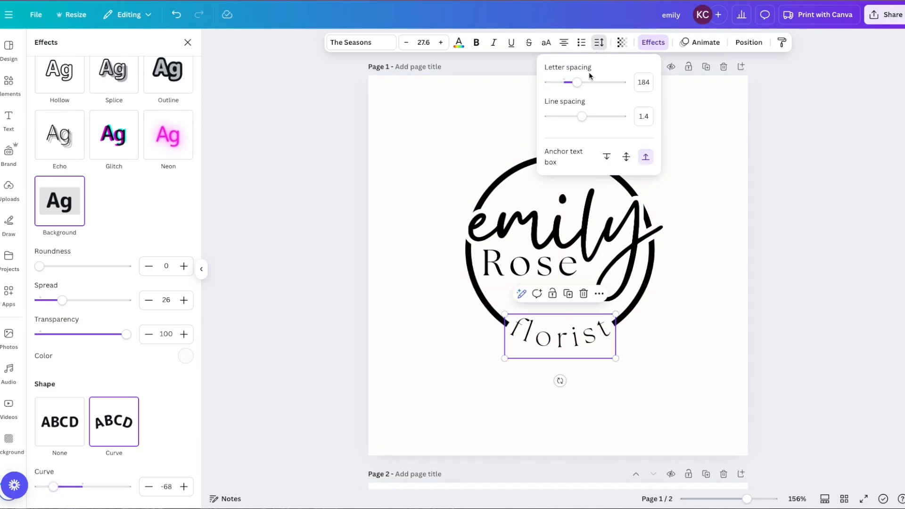
left_click_drag(579, 90, 585, 89)
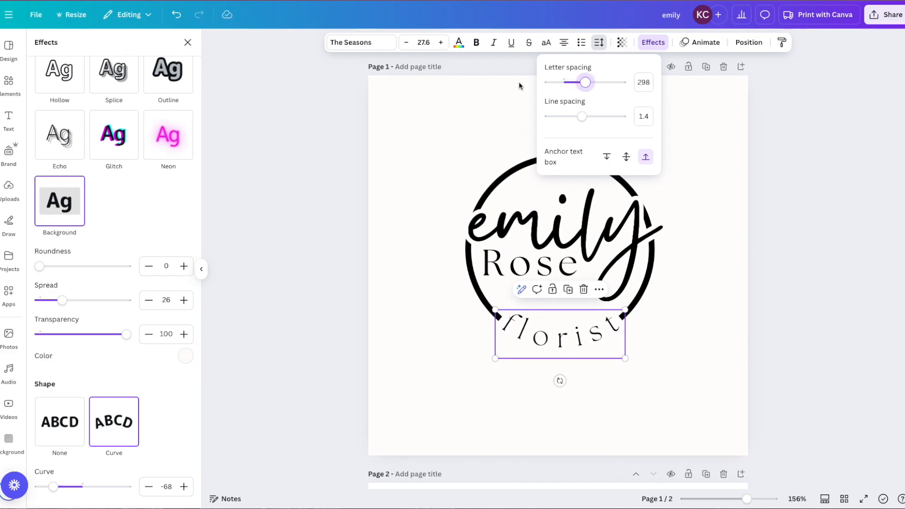
left_click(407, 42)
left_click(406, 42)
left_click(407, 42)
left_click(407, 42)
left_click_drag(564, 343, 563, 339)
left_click_drag(52, 489, 58, 487)
Nudge florist along the circle's bottom and enlarge emily slightly
left_click(437, 420)
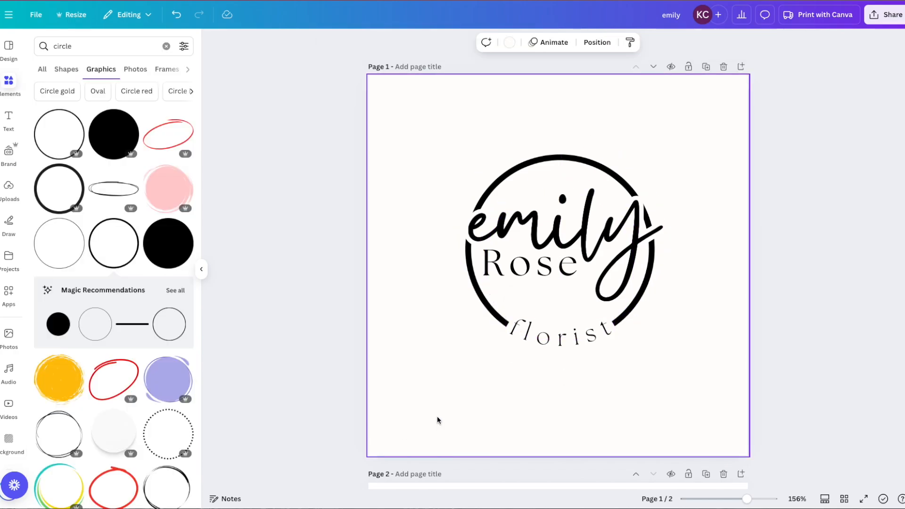
left_click_drag(545, 339, 545, 337)
left_click(420, 430)
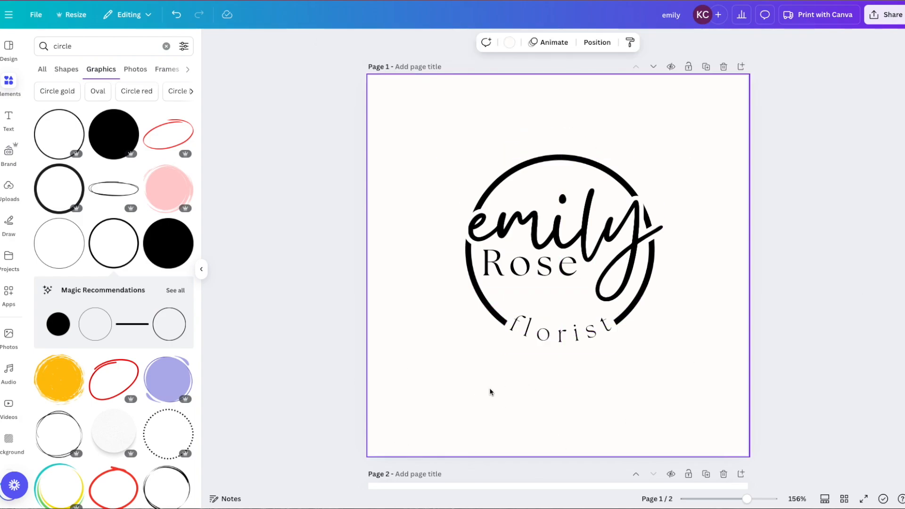
left_click(618, 239)
left_click_drag(689, 159, 692, 156)
left_click(442, 408)
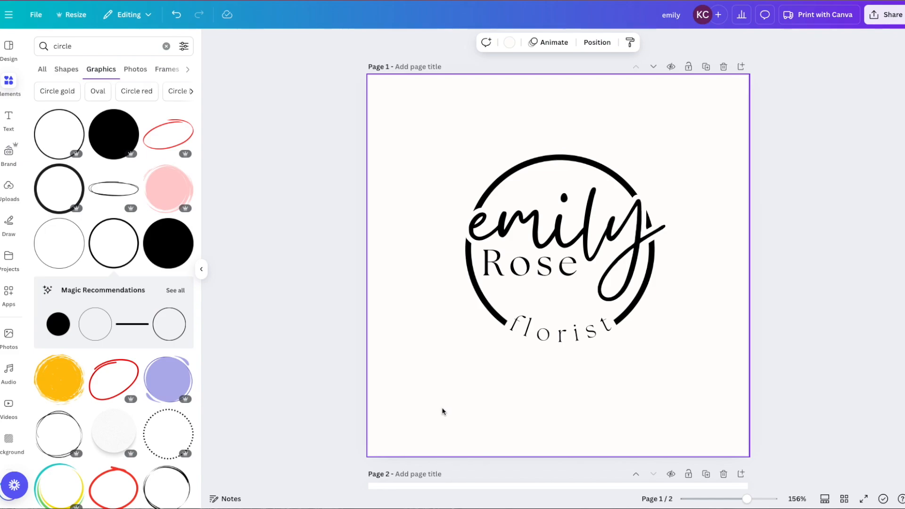
Search 'flower' and add a thin sprig, shrunk and tilted along the circle's lower left
left_click_drag(91, 45, 35, 45)
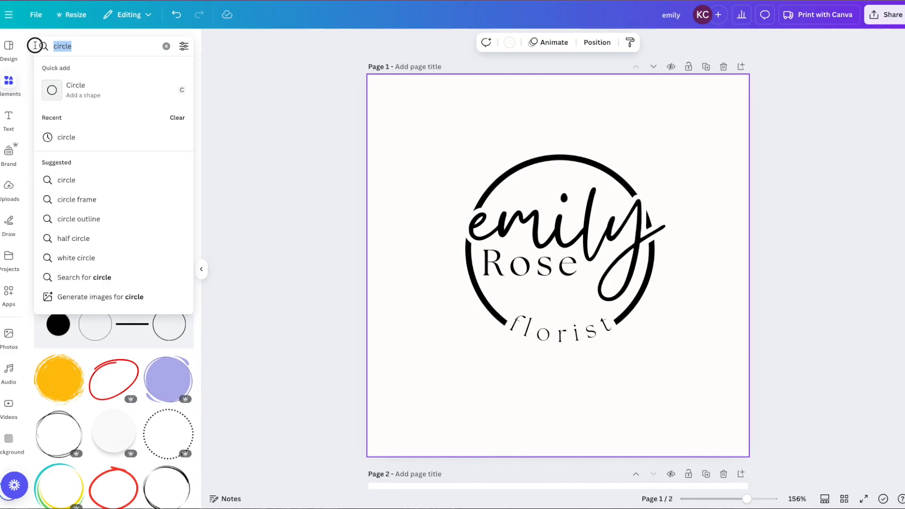
type("flower")
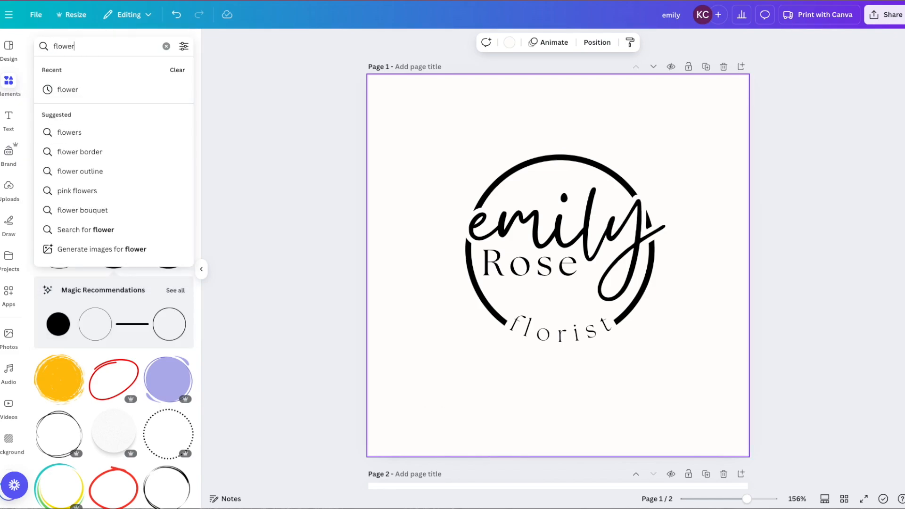
key("Return")
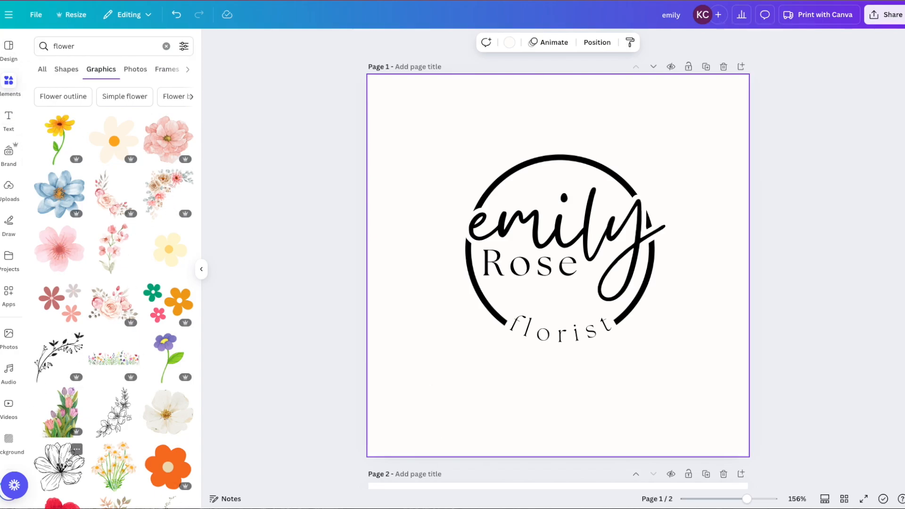
scroll(60, 433, "down", 3)
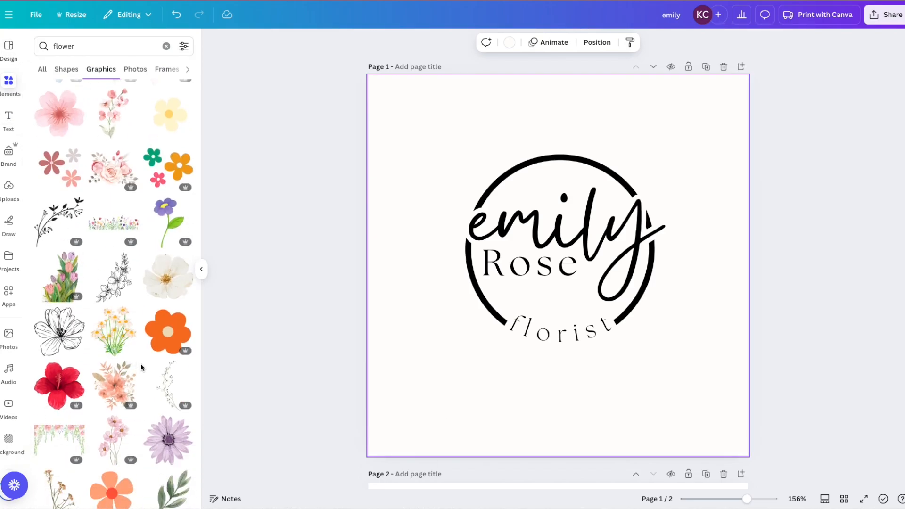
left_click(164, 387)
left_click_drag(630, 115, 564, 252)
left_click_drag(542, 390, 472, 311)
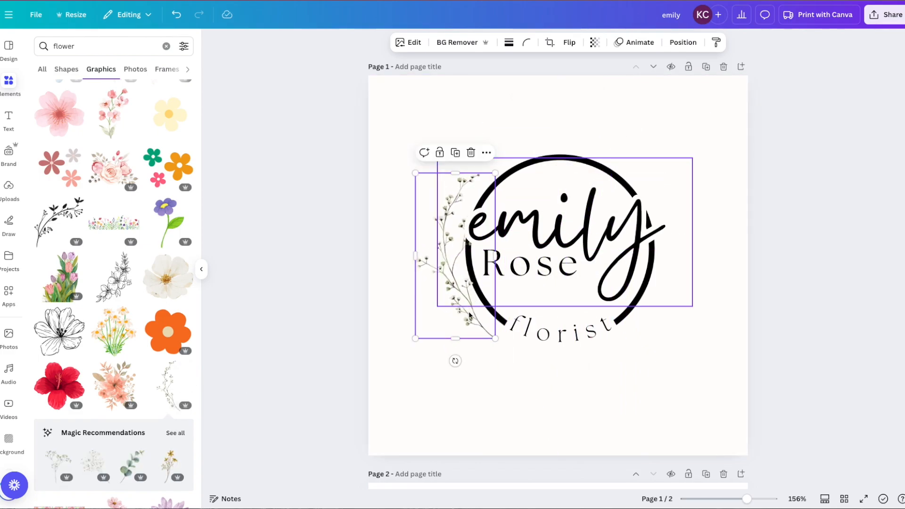
left_click_drag(454, 361, 473, 360)
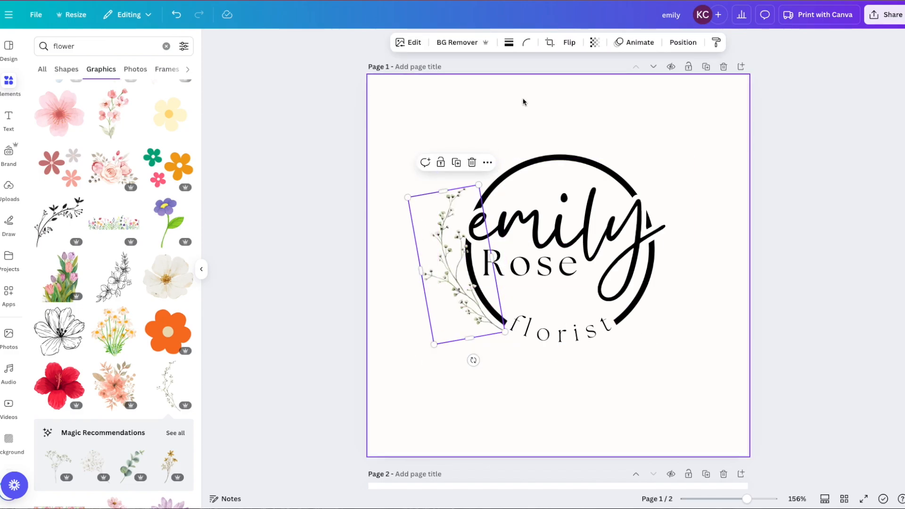
Apply a custom duotone to the sprig with highlights and shadows both 000000, turning it solid black
left_click(415, 43)
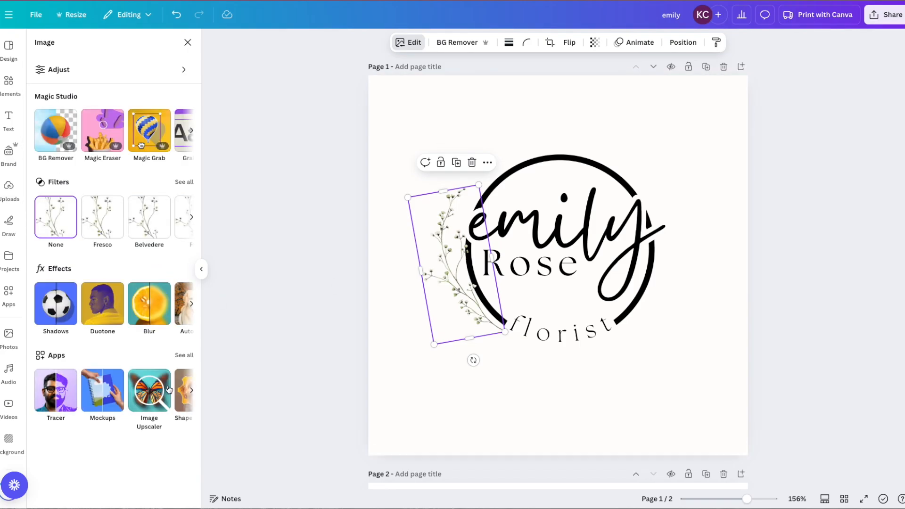
left_click(101, 305)
left_click(57, 163)
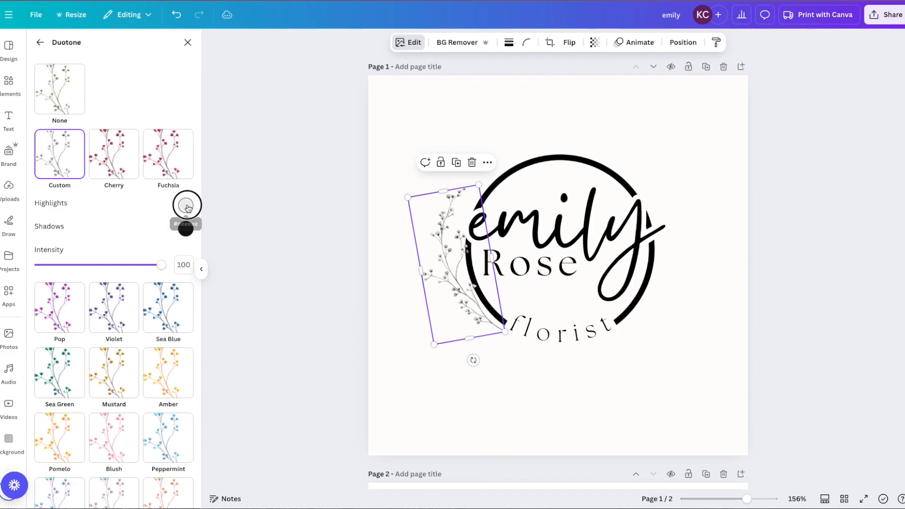
left_click(185, 206)
type("000000")
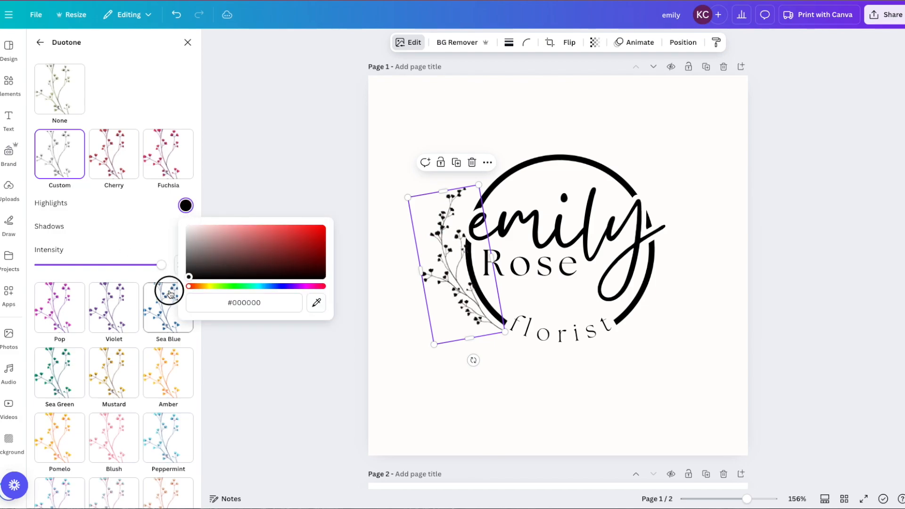
left_click(134, 222)
left_click(189, 231)
type("000000")
left_click(131, 231)
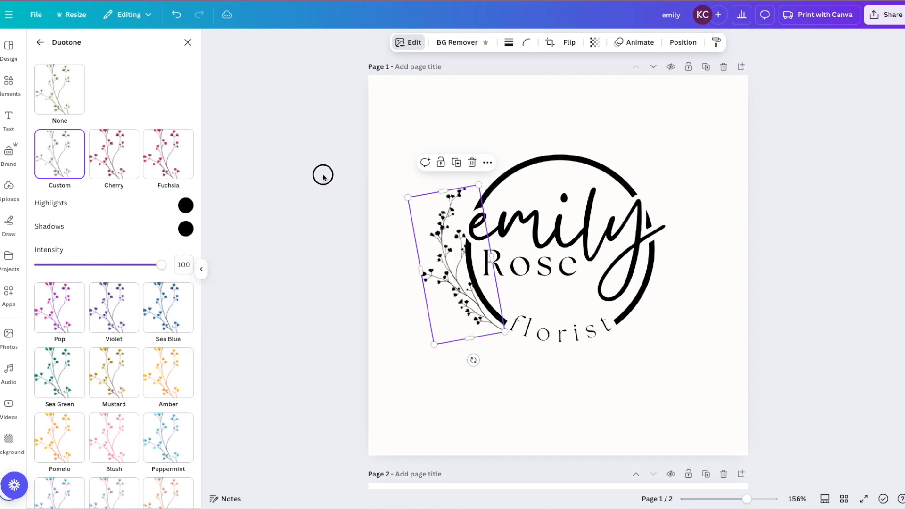
left_click(344, 283)
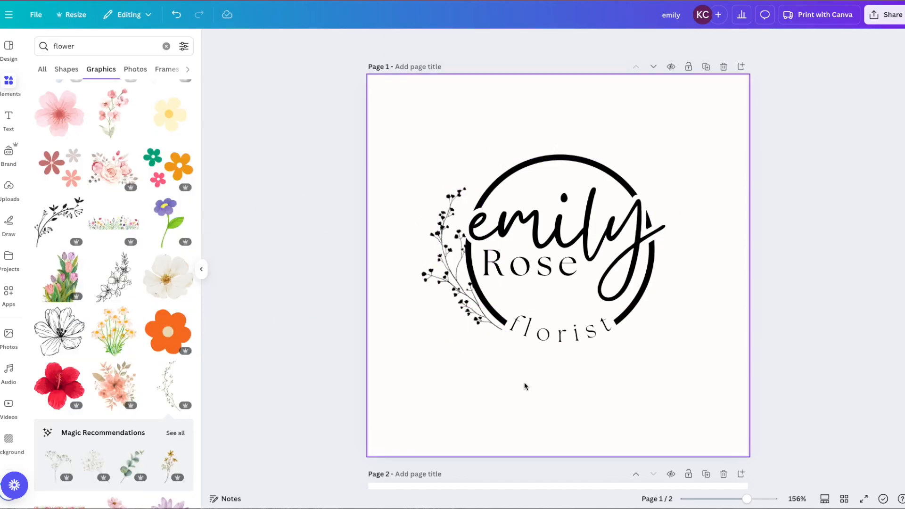
left_click(556, 344)
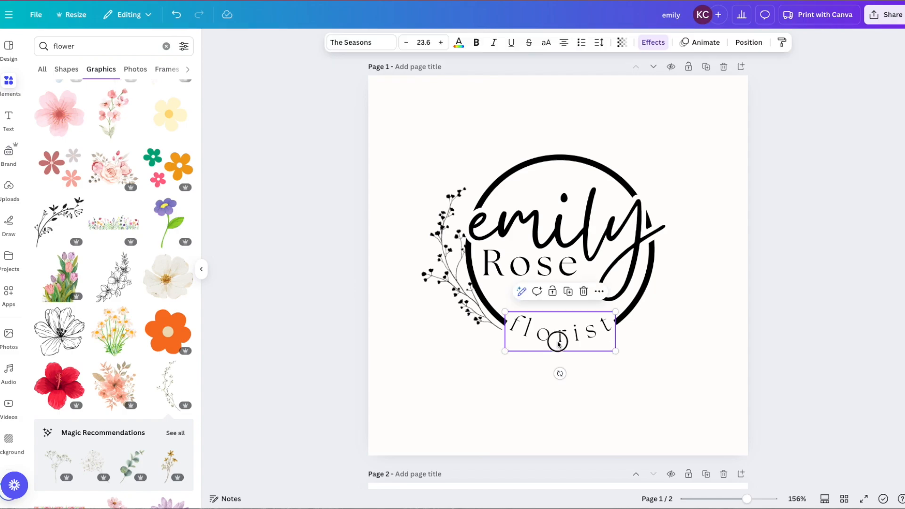
left_click(446, 394)
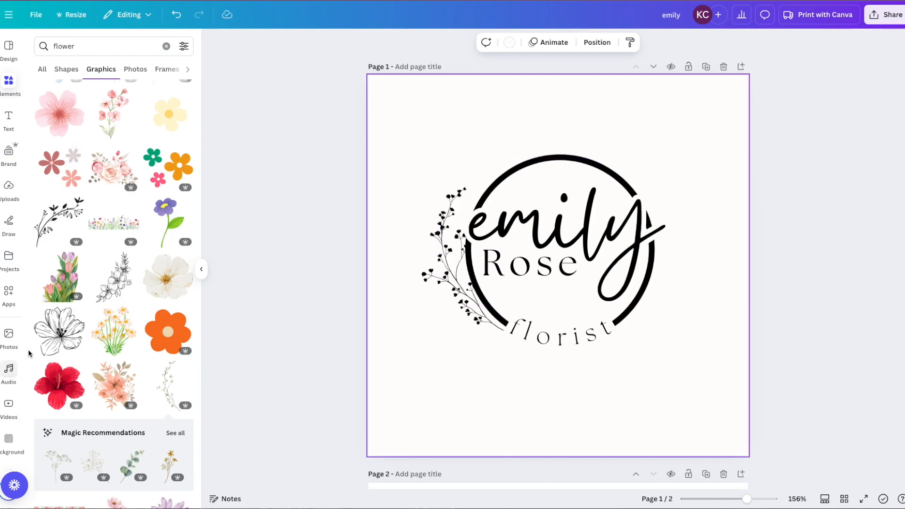
Add the outline flower graphic, shrink it, flip it horizontally and tilt it beside the 'y'
left_click(55, 339)
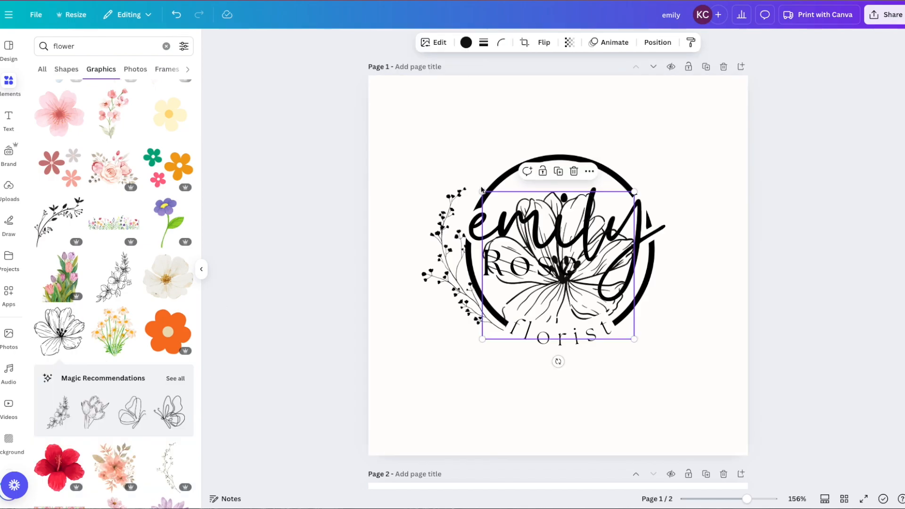
left_click_drag(489, 197, 597, 91)
left_click_drag(738, 83, 705, 165)
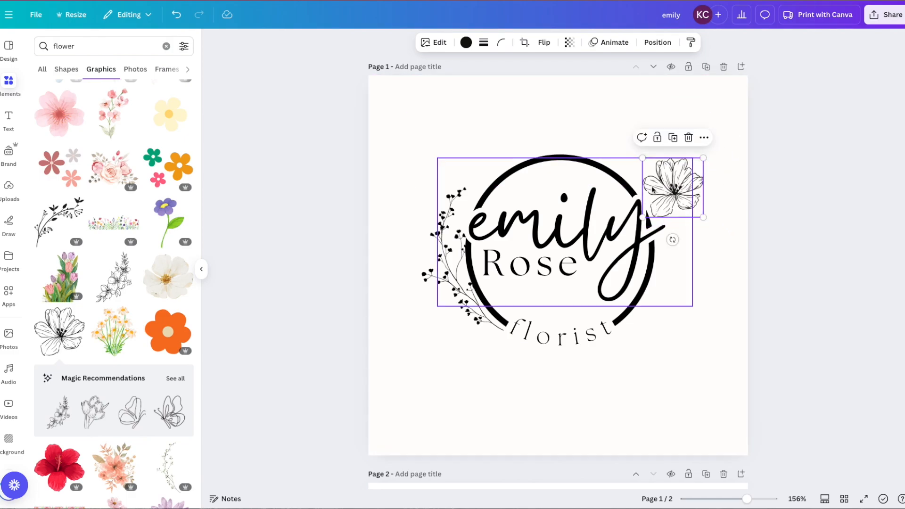
left_click(545, 42)
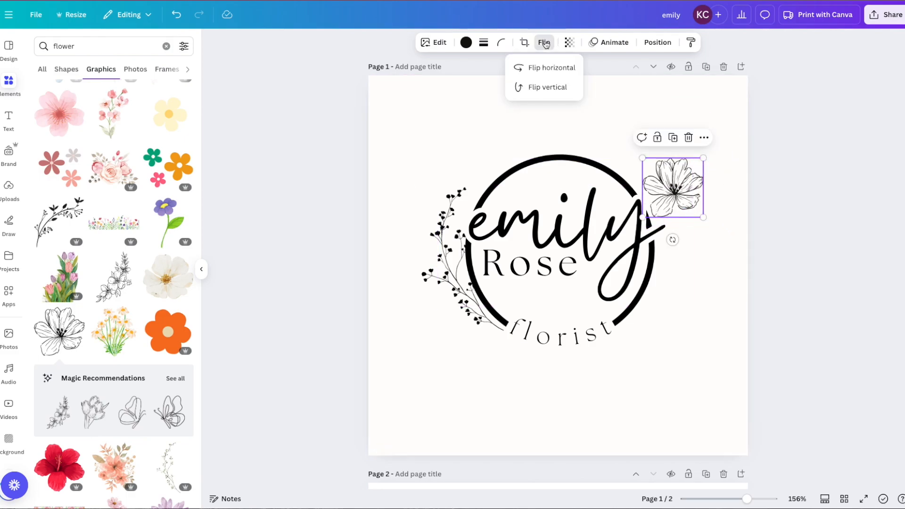
left_click(526, 68)
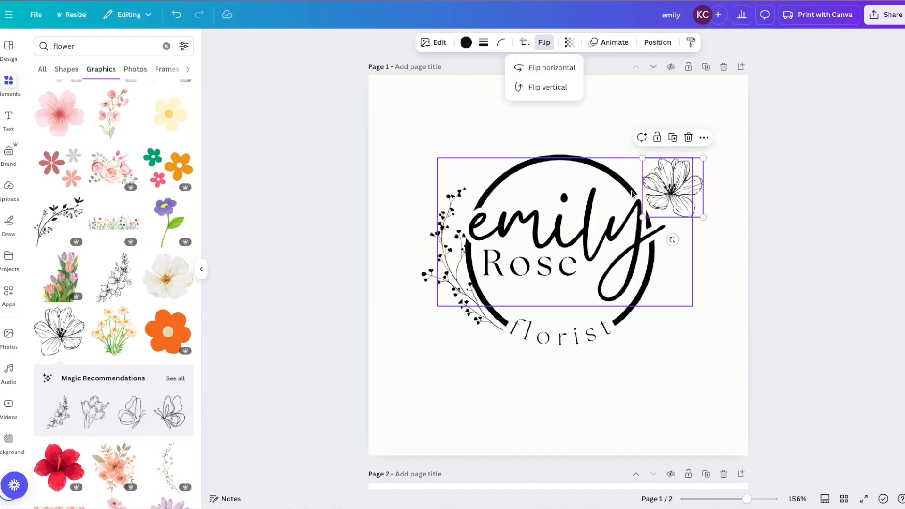
left_click_drag(679, 175, 682, 184)
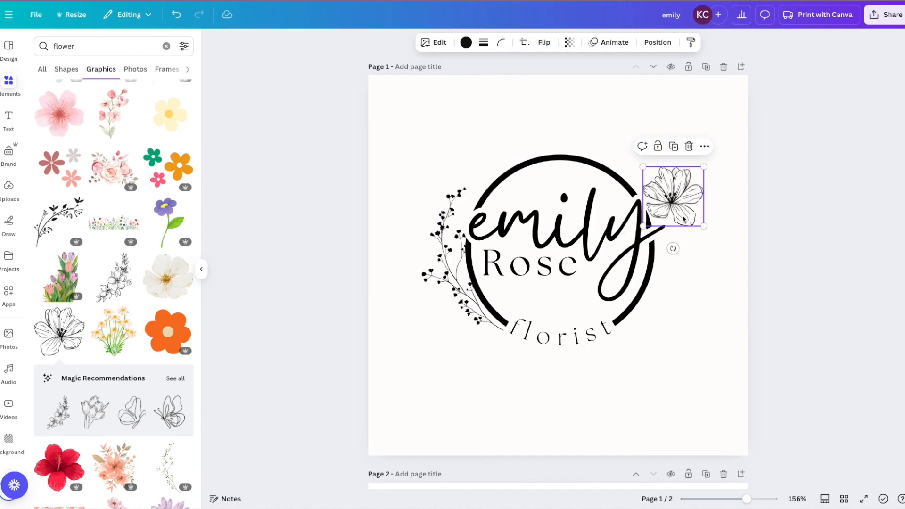
left_click_drag(674, 249, 664, 248)
left_click_drag(706, 169, 685, 200)
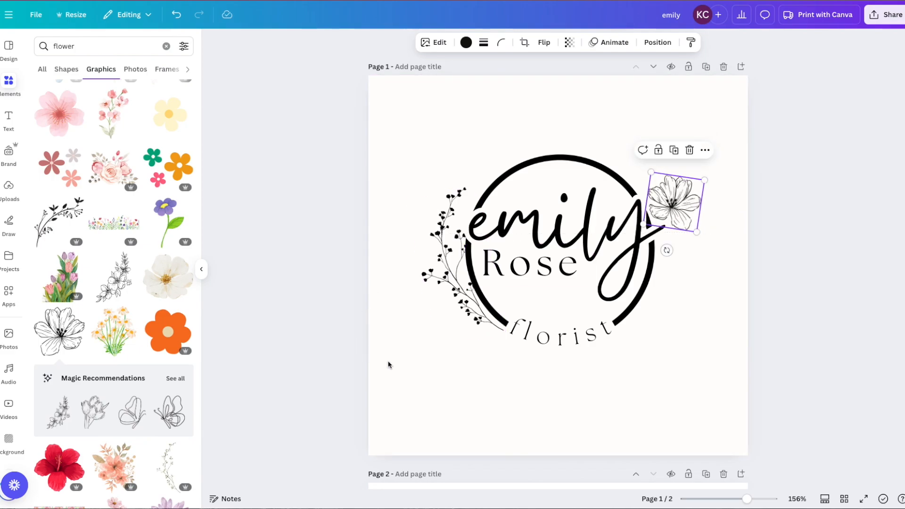
left_click(434, 389)
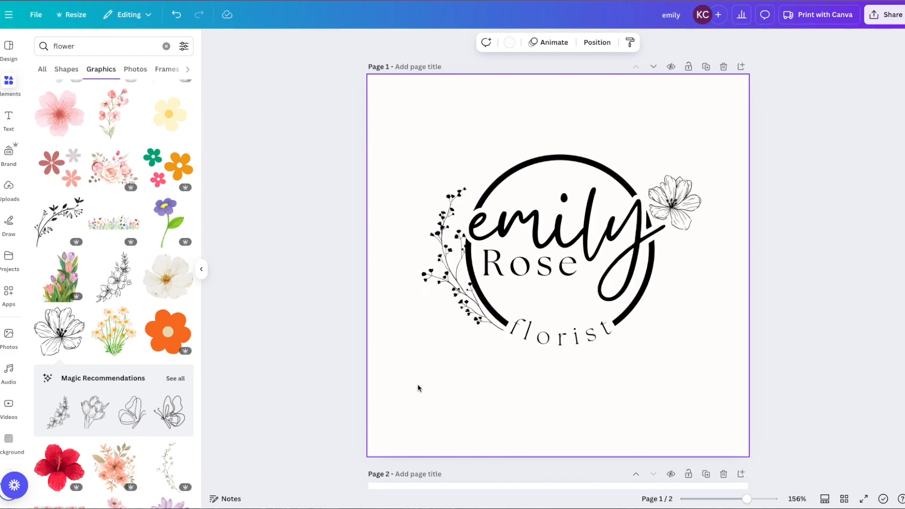
Select every logo element, enlarge the group and centre it on the page
left_click_drag(390, 105, 734, 375)
left_click_drag(532, 264, 500, 211)
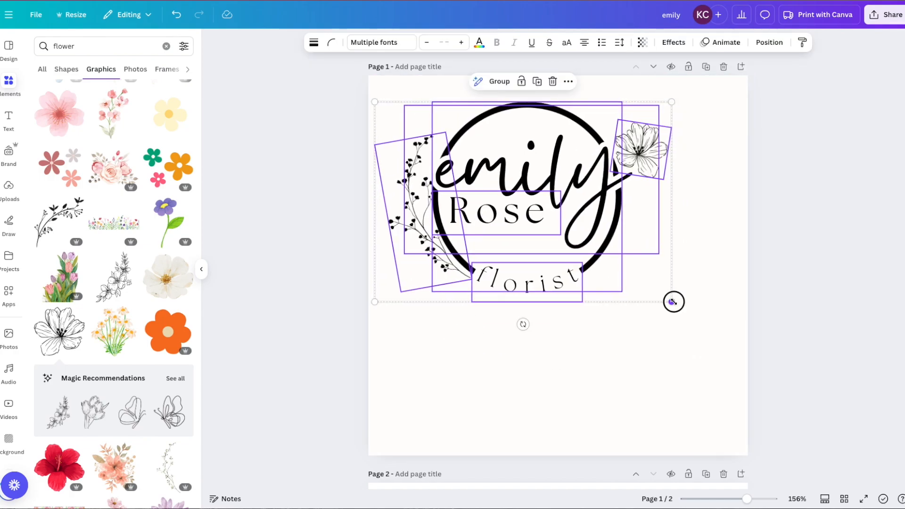
left_click_drag(672, 301, 717, 398)
left_click_drag(595, 332, 594, 362)
left_click(322, 278)
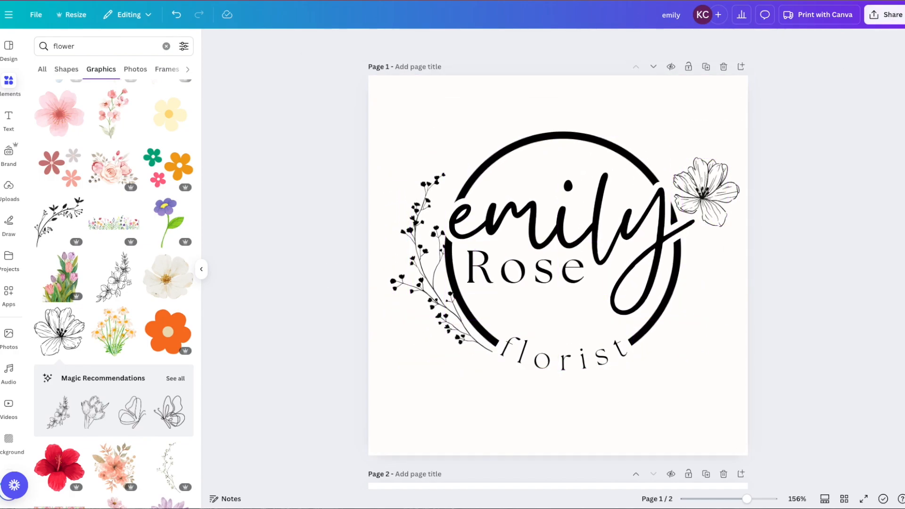
Download only page 1 as a 1,563 × 1,563 px JPG, then add a blank page 2
left_click(889, 16)
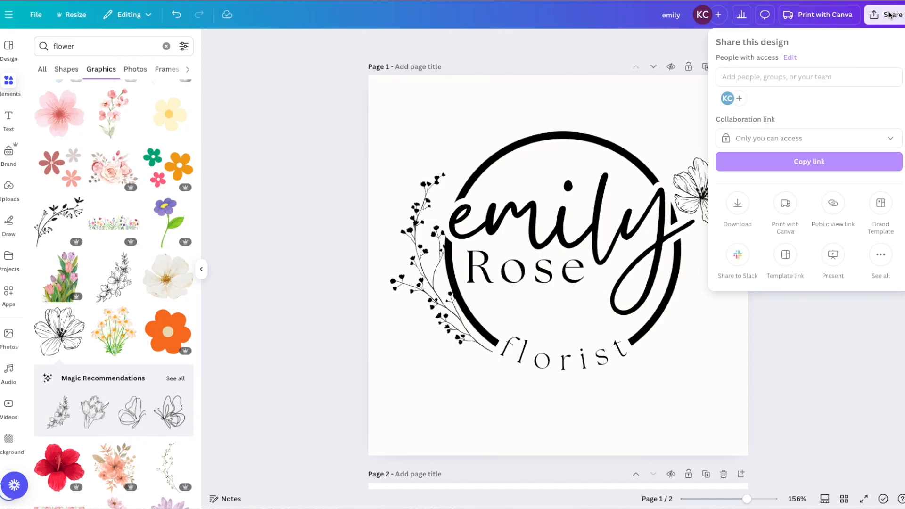
left_click(744, 202)
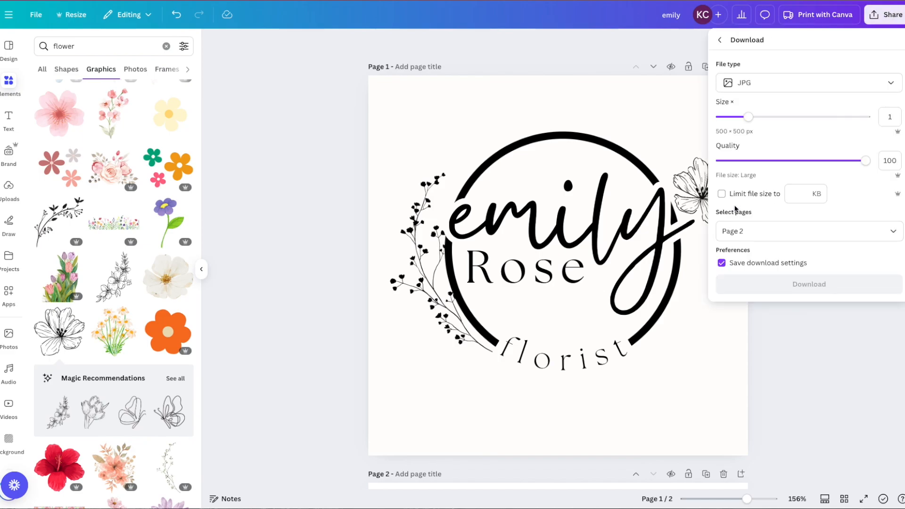
left_click_drag(805, 117, 870, 117)
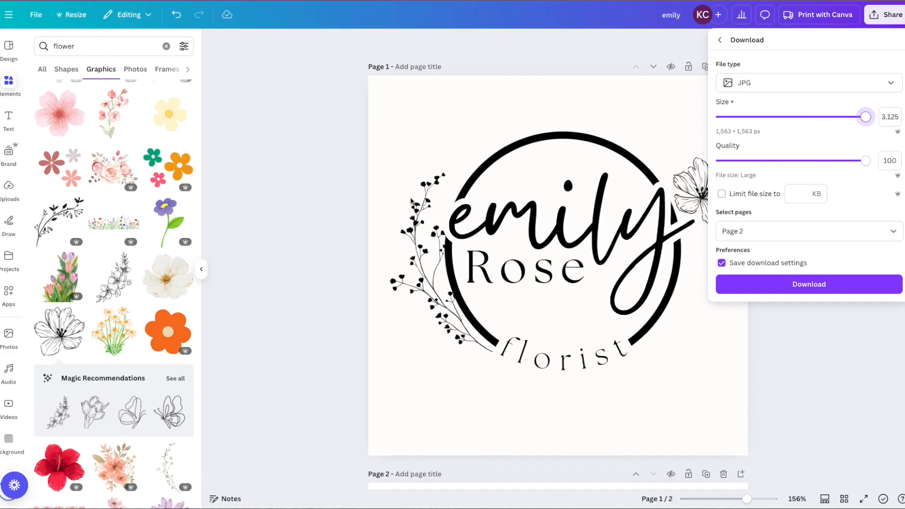
left_click(872, 228)
left_click(864, 286)
left_click(864, 320)
left_click(788, 353)
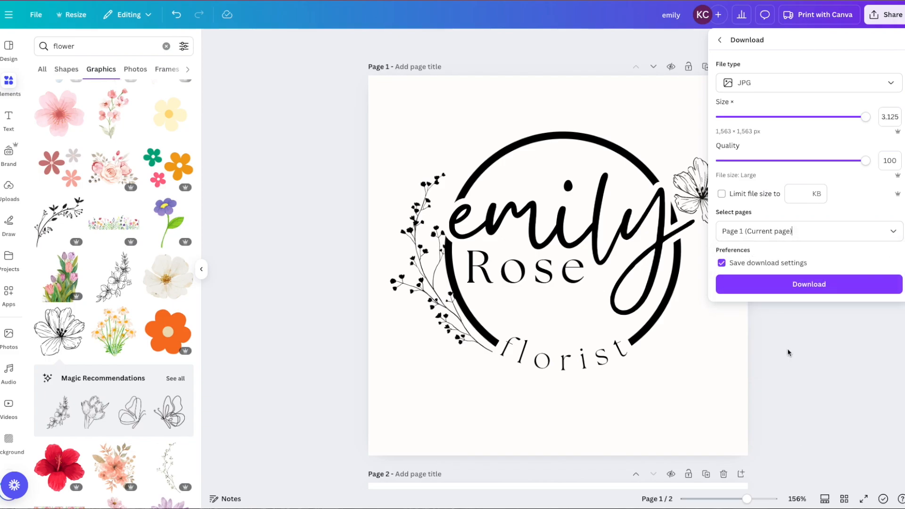
left_click(808, 283)
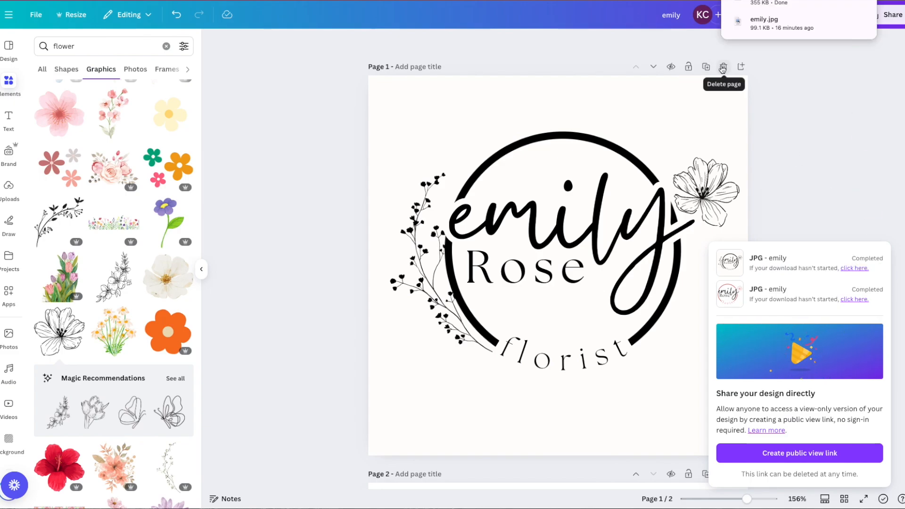
left_click(741, 66)
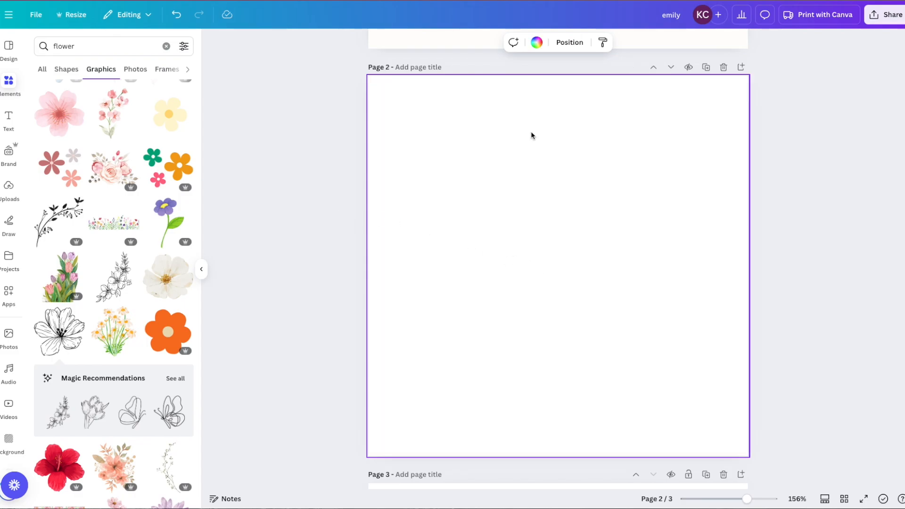
Fill page 2's background with the salmon coral document colour
left_click(537, 43)
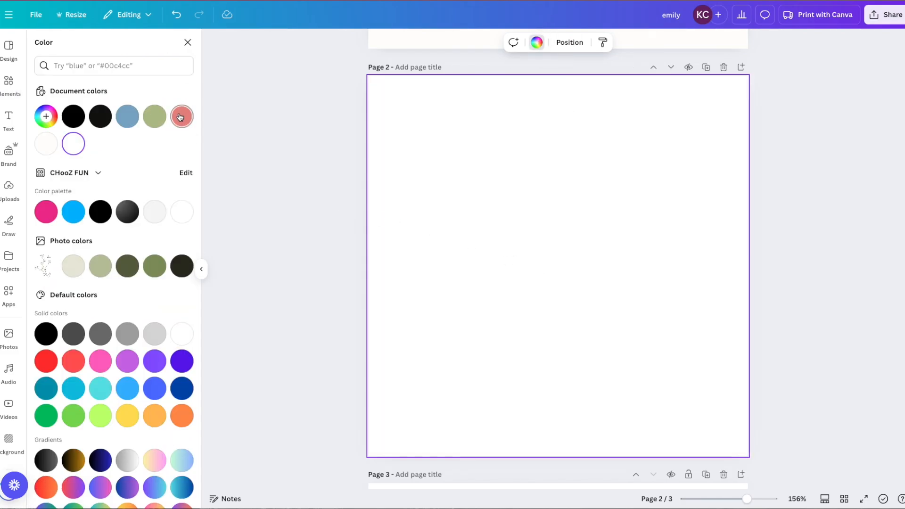
left_click(180, 117)
key("Escape")
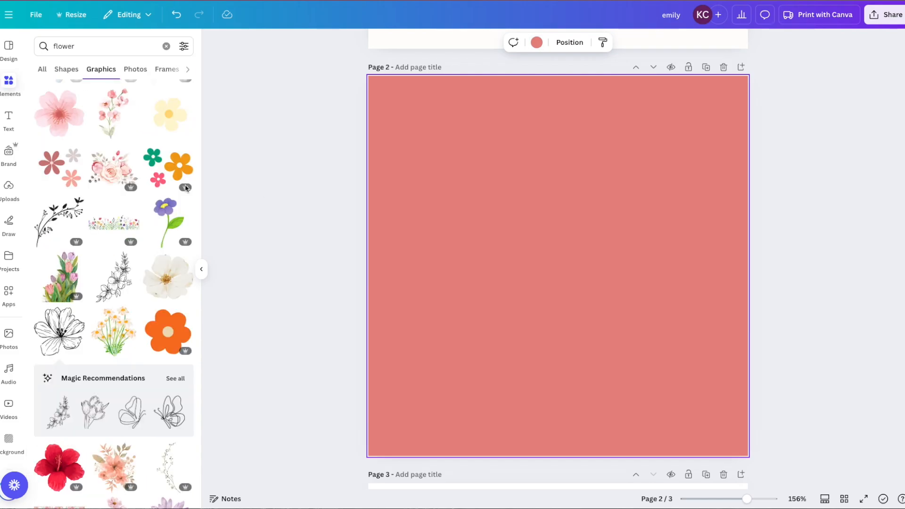
Upload the exported logo JPG from the computer into the design's uploads
left_click(8, 188)
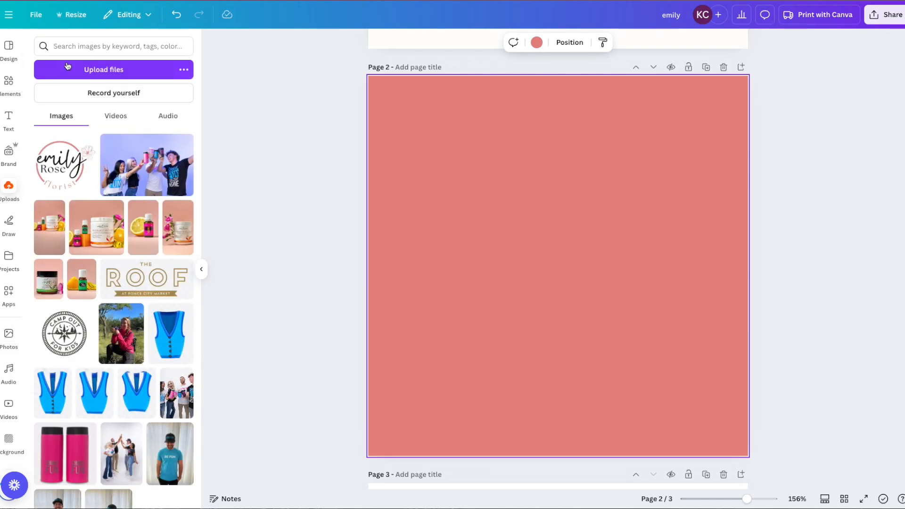
left_click(78, 70)
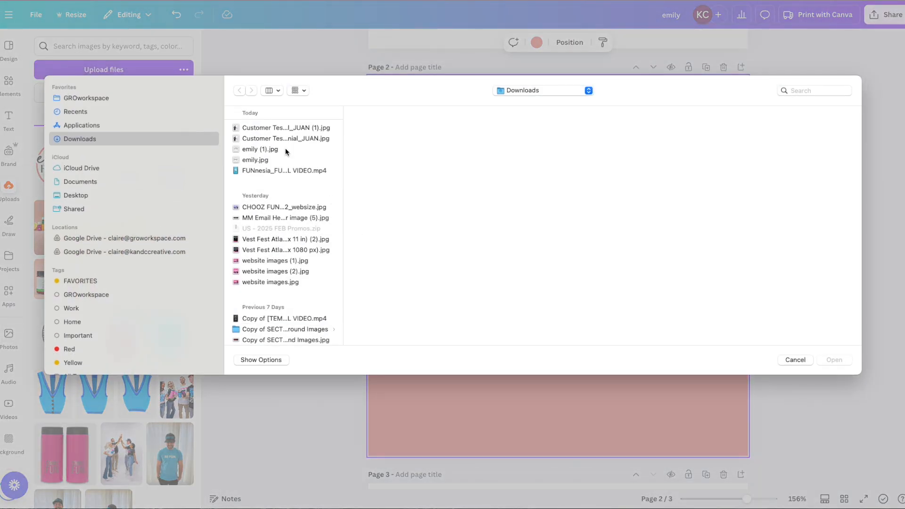
left_click(256, 150)
left_click(831, 360)
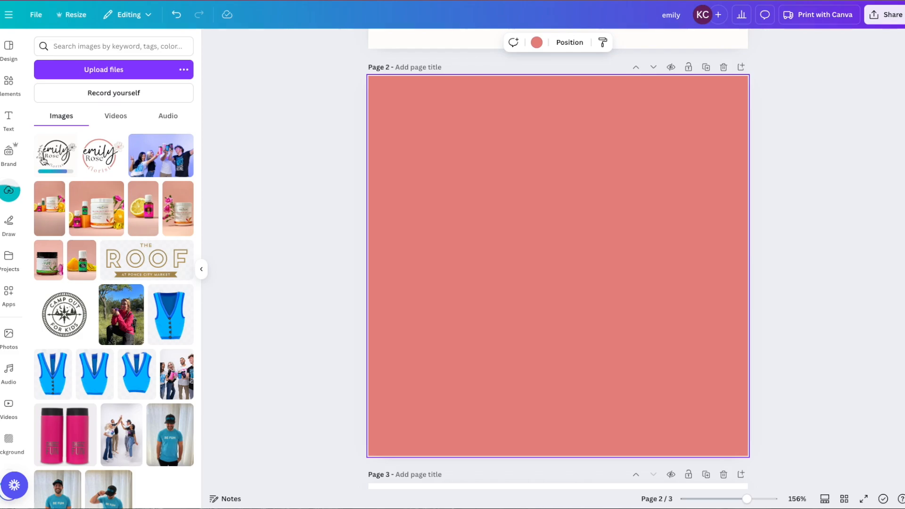
Add the uploaded logo JPG to page 2, remove its white background with BG Remover, and enlarge it
left_click(62, 149)
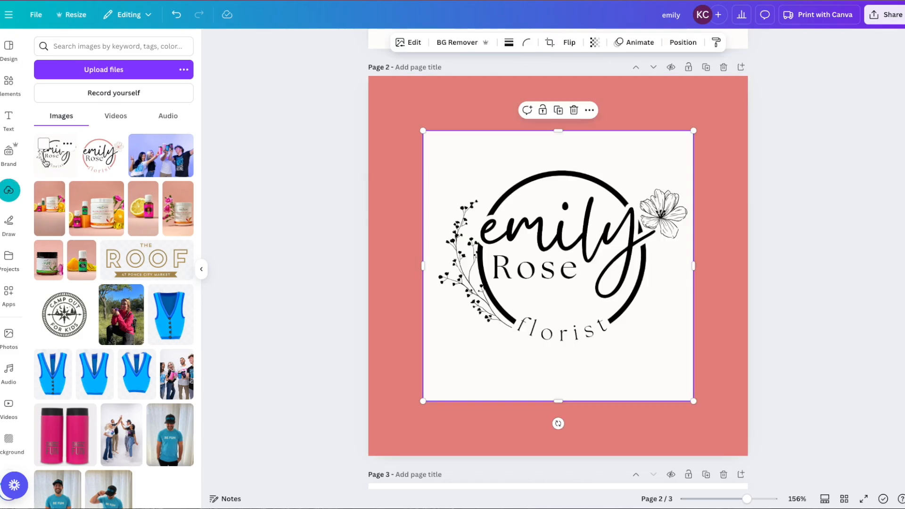
left_click_drag(571, 329, 544, 303)
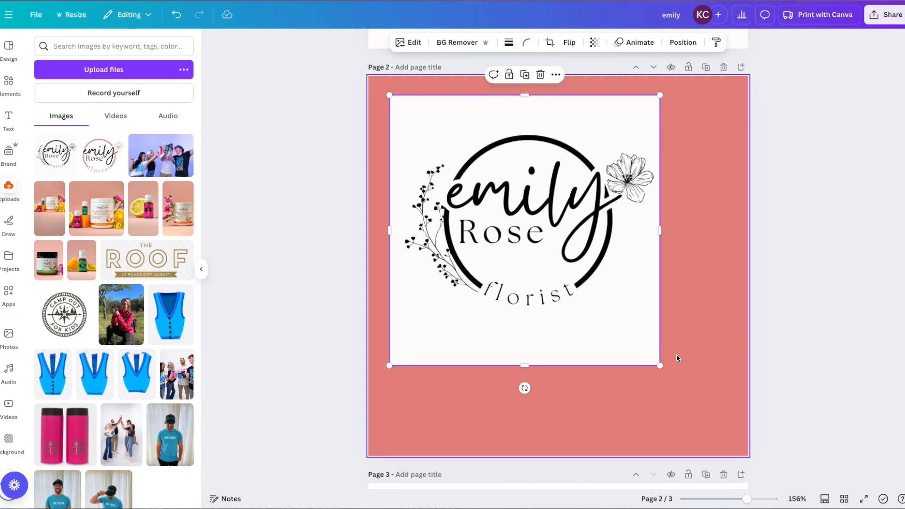
left_click_drag(663, 372, 724, 434)
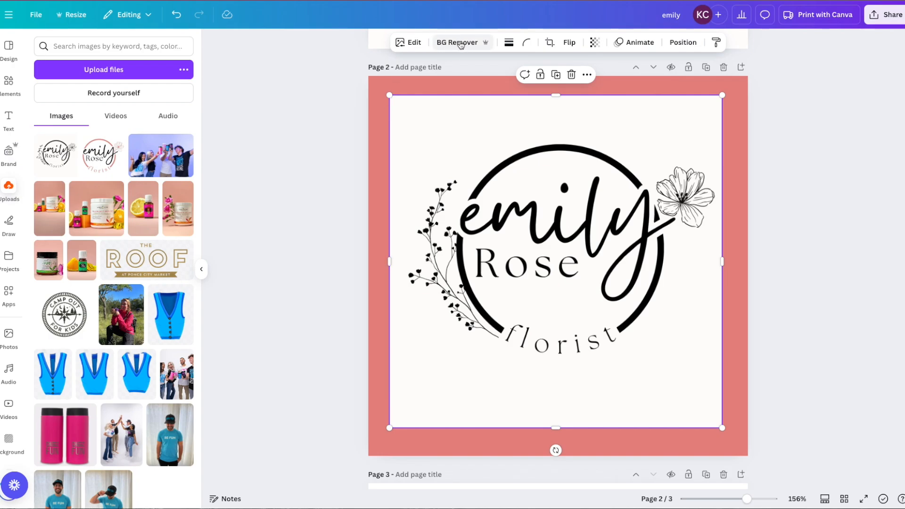
left_click(460, 43)
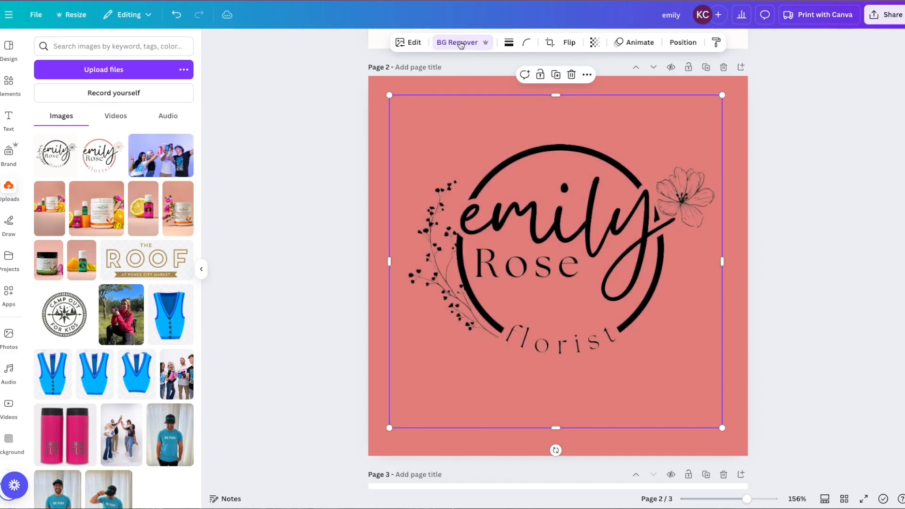
left_click_drag(388, 428, 366, 481)
left_click_drag(431, 330, 453, 326)
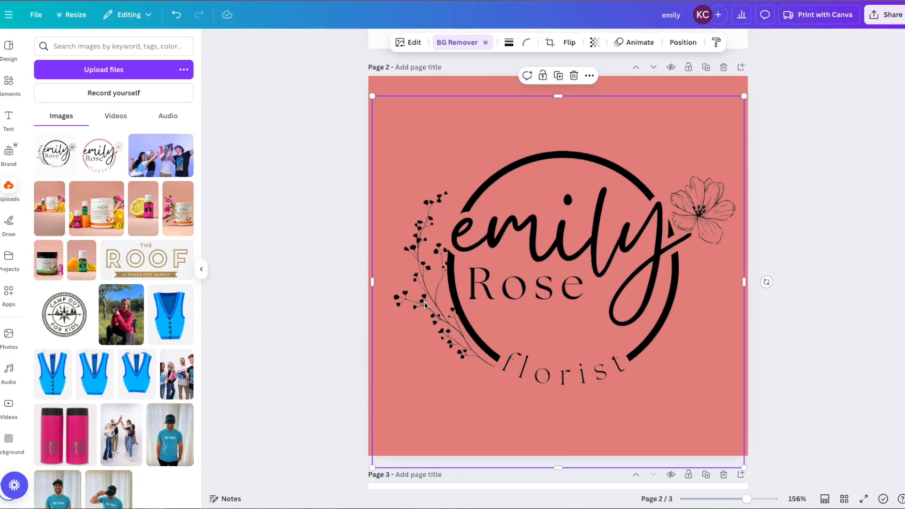
scroll(608, 245, "up", 1)
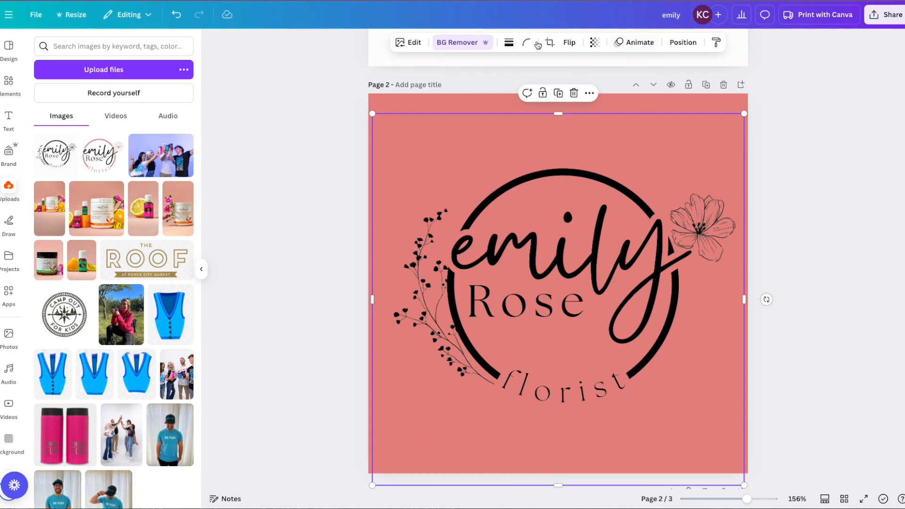
Apply a custom duotone with white #FFFFFF shadows so the black logo turns solid white
left_click(413, 43)
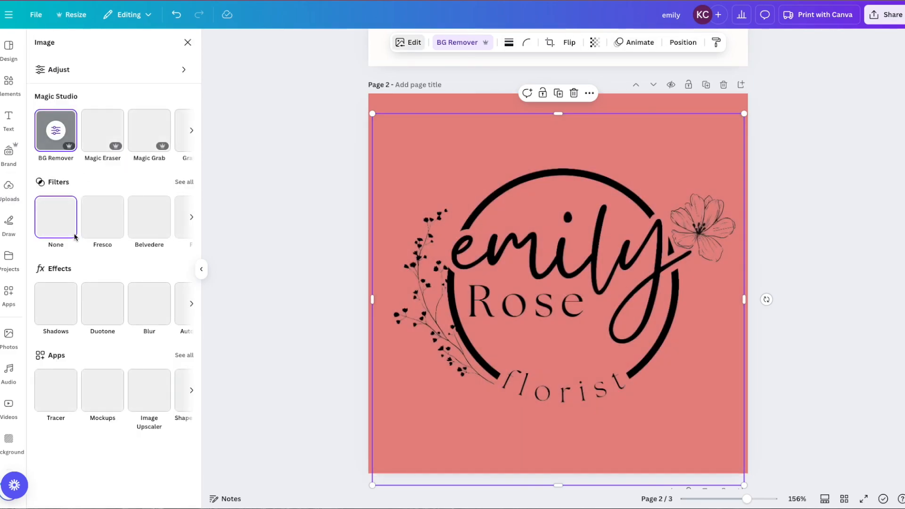
left_click(103, 307)
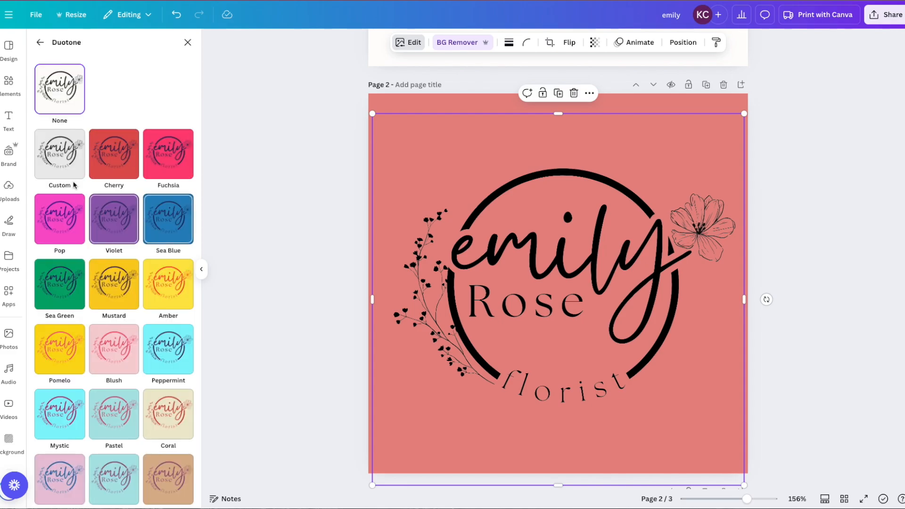
left_click(185, 206)
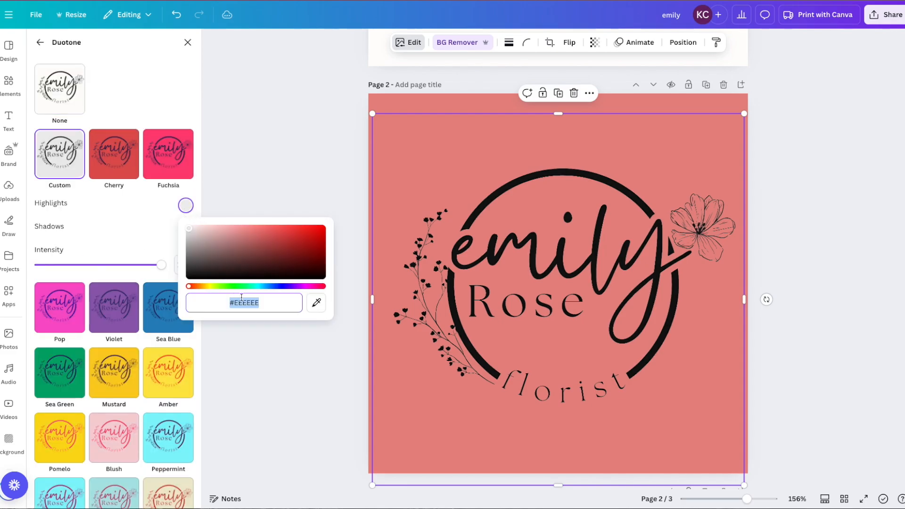
left_click(141, 207)
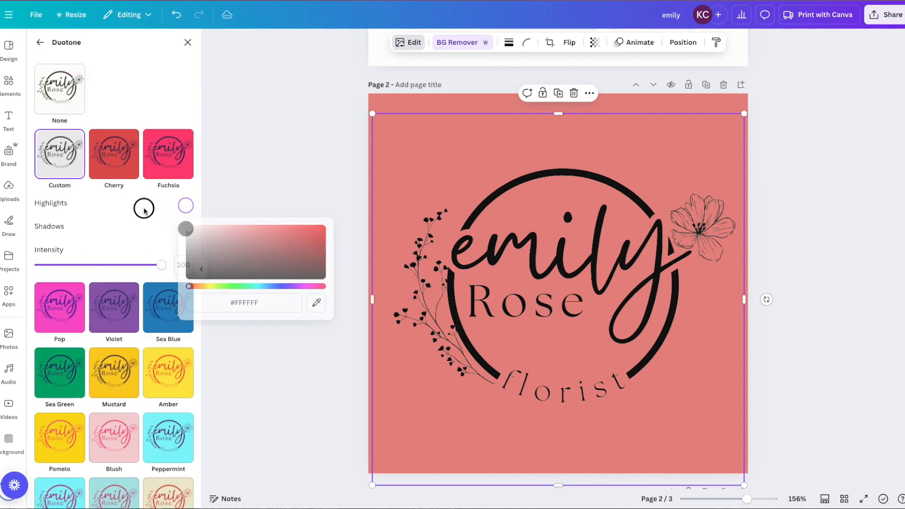
left_click(186, 229)
left_click_drag(191, 249, 152, 223)
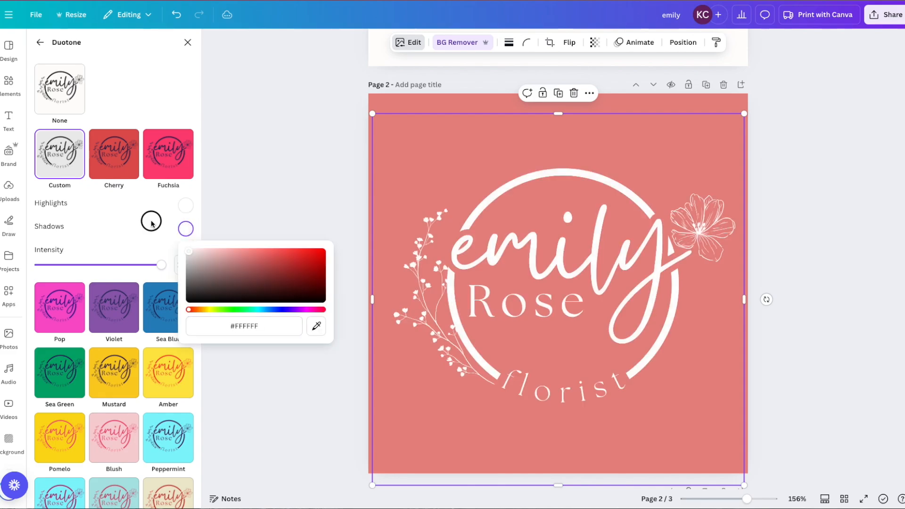
left_click(315, 424)
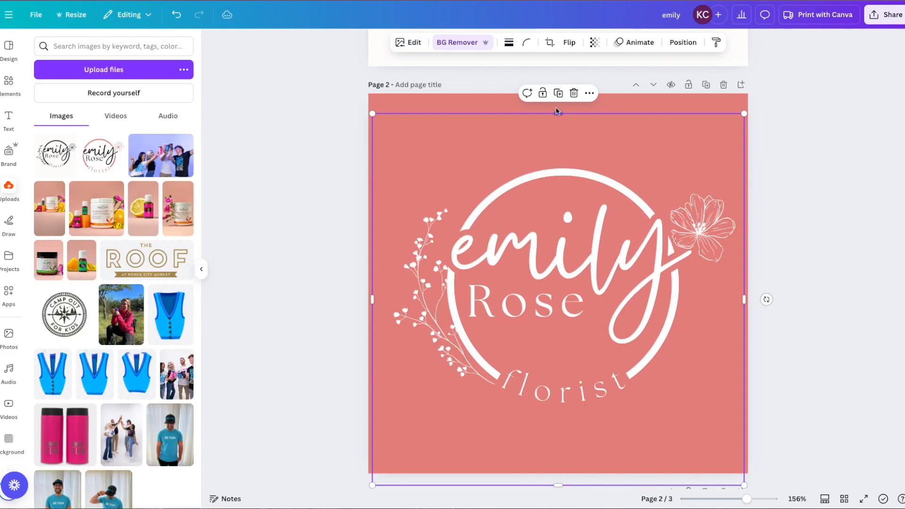
left_click(408, 42)
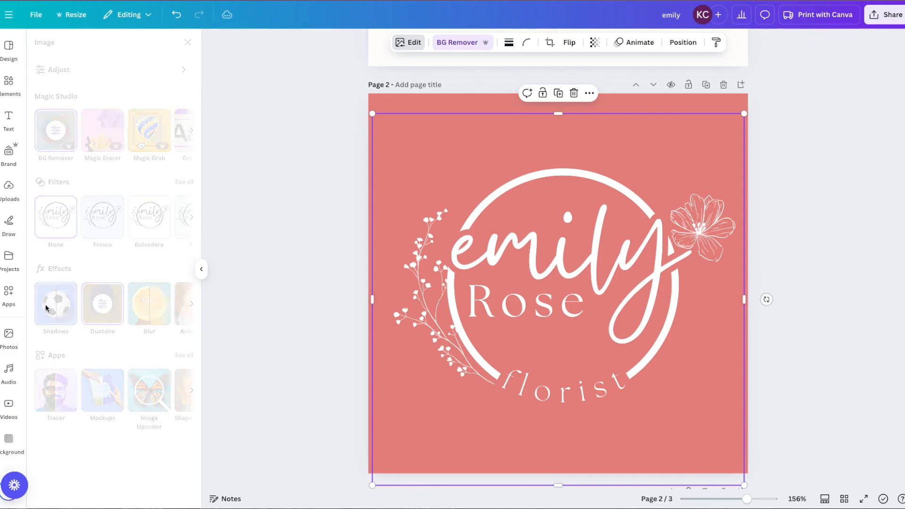
Add a Glow shadow to the white logo with size 0, blur 47 and intensity 28
left_click(47, 308)
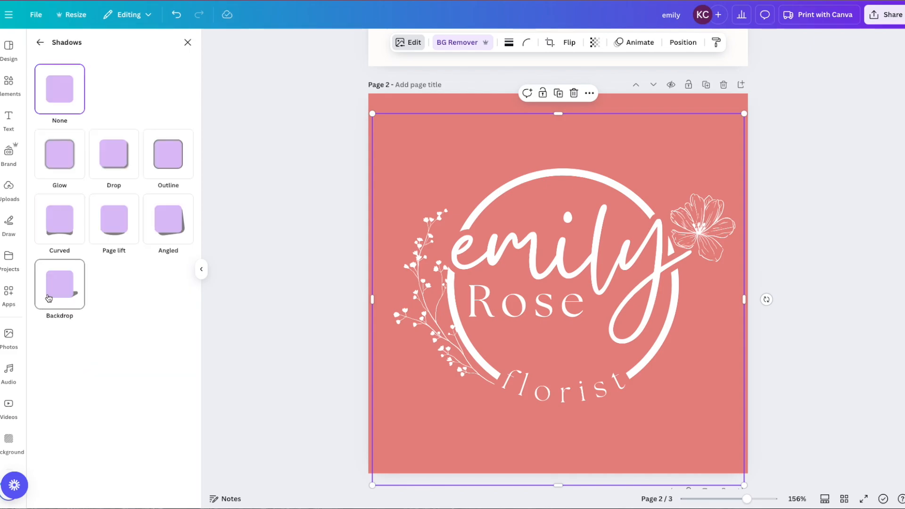
left_click(62, 156)
left_click_drag(81, 447, 44, 448)
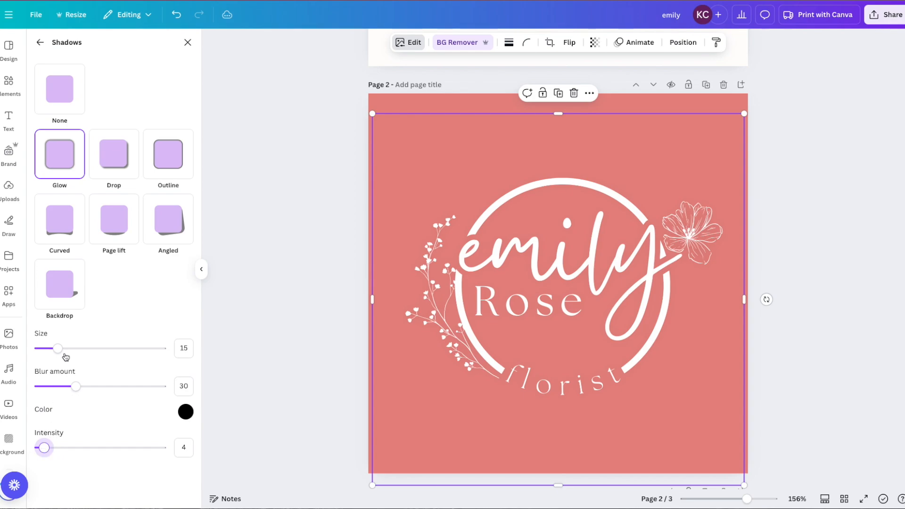
left_click_drag(58, 347, 78, 349)
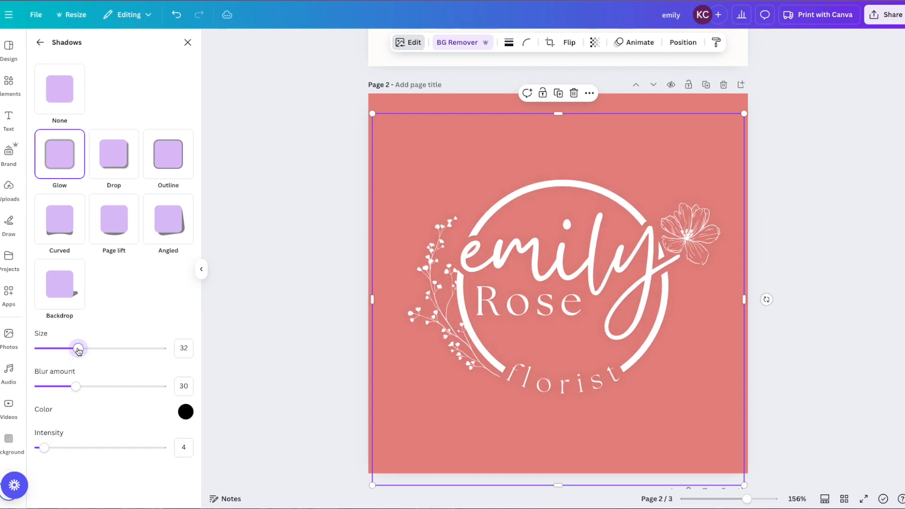
left_click_drag(78, 387, 96, 386)
mouse_move(44, 448)
left_mouse_down()
mouse_move(61, 449)
mouse_move(49, 447)
left_mouse_up()
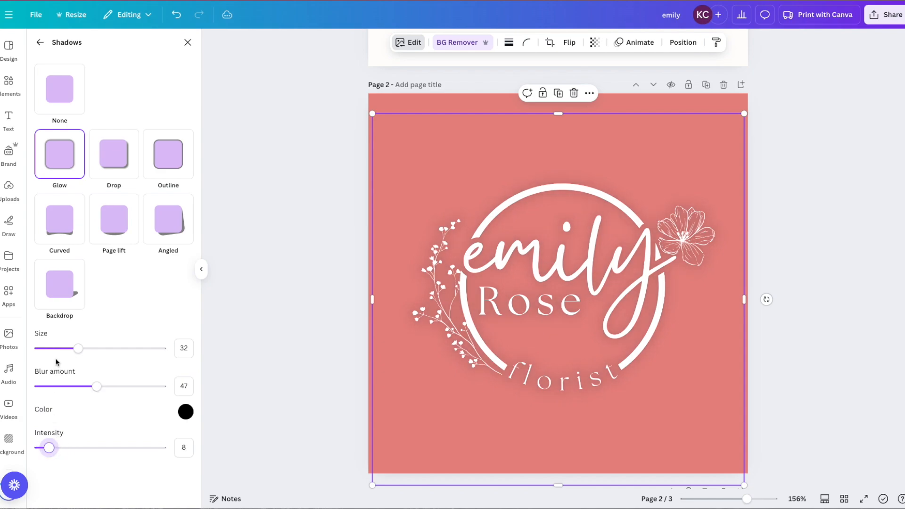
left_click_drag(77, 349, 29, 350)
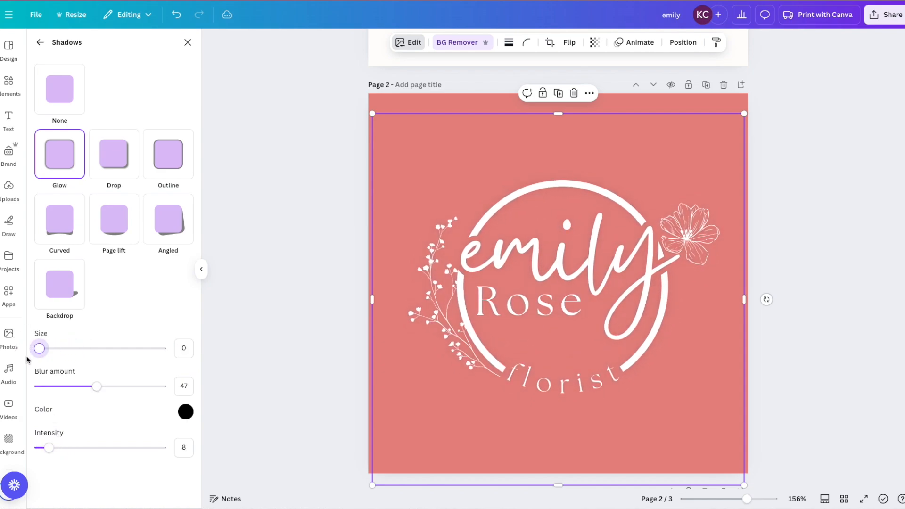
left_click_drag(47, 447, 74, 447)
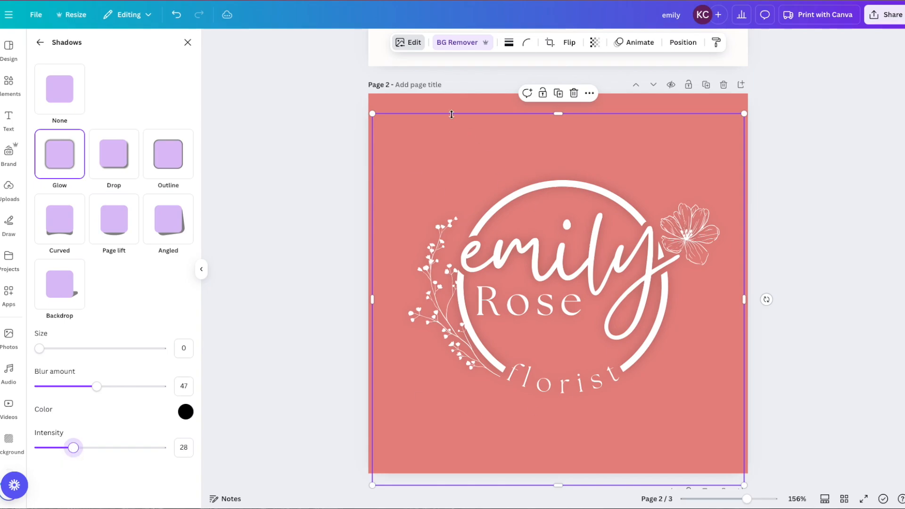
left_click(278, 401)
Resize the glowing logo to 548 × 548 and position it at the coral page's centre
left_click_drag(559, 285, 525, 255)
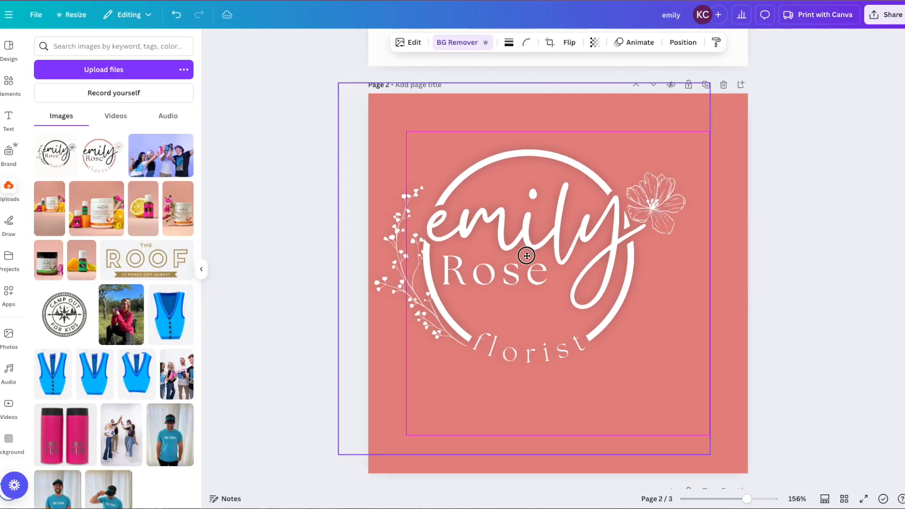
left_click_drag(710, 455, 765, 500)
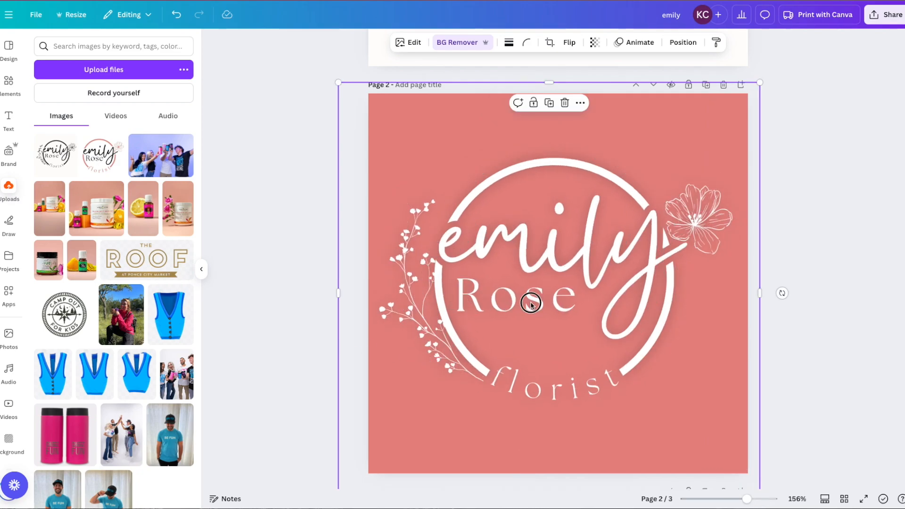
left_click_drag(530, 304, 531, 310)
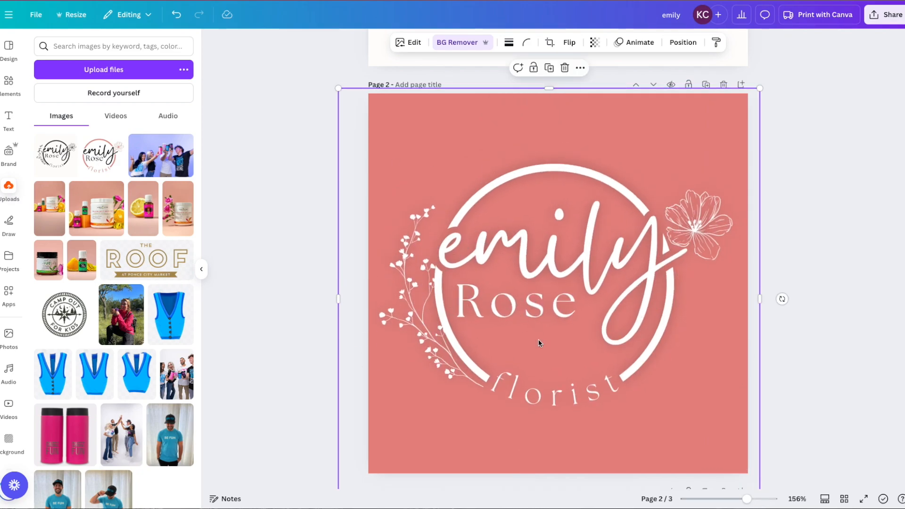
mouse_move(636, 329)
left_mouse_down()
mouse_move(652, 325)
mouse_move(639, 330)
left_mouse_up()
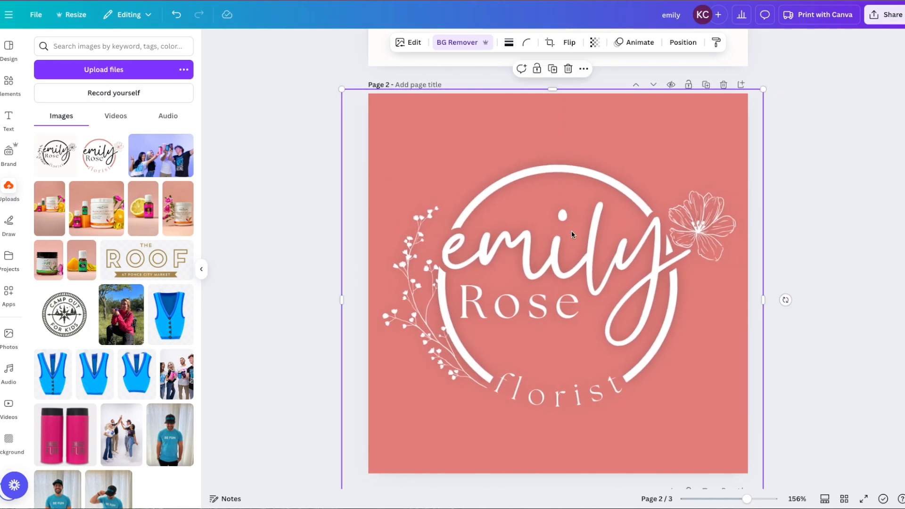
Scroll between pages 1 and 2 to compare the black logo with its white reverse
scroll(571, 230, "down", 5)
scroll(571, 230, "up", 3)
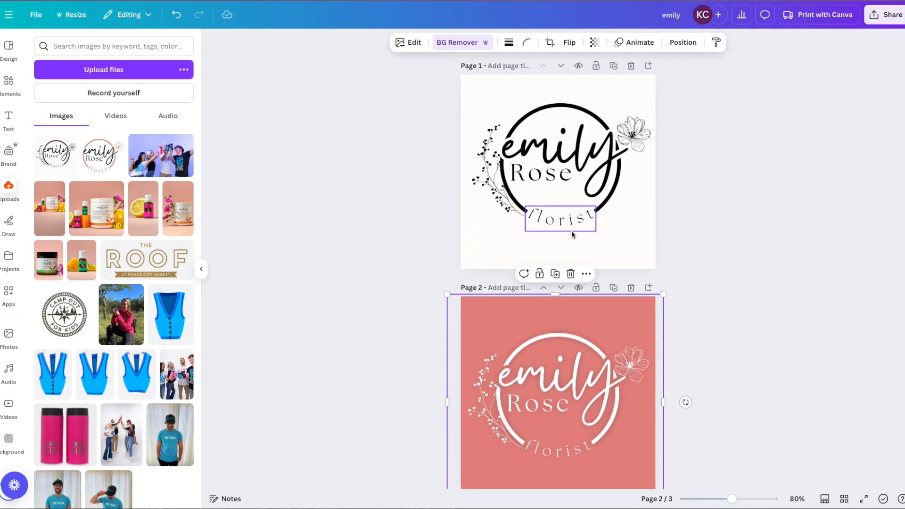
scroll(571, 230, "down", 5)
scroll(611, 287, "up", 5)
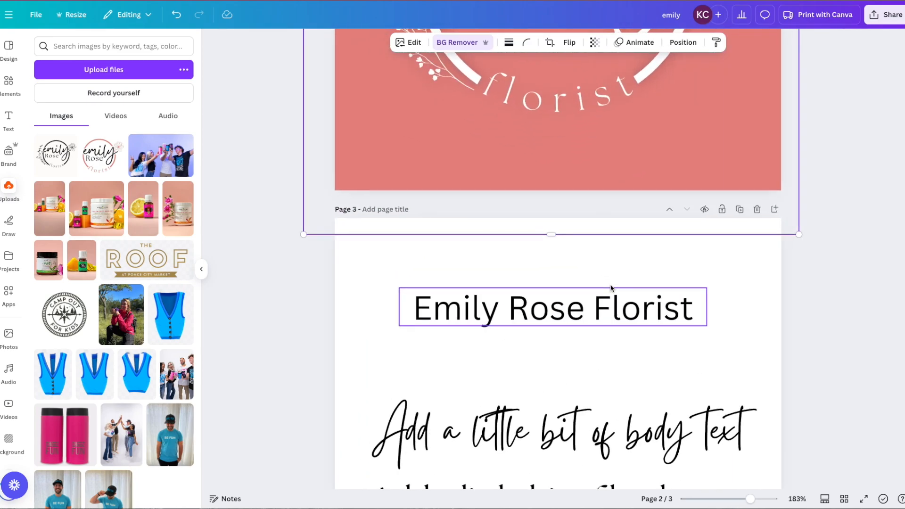
scroll(611, 288, "down", 2)
scroll(521, 420, "up", 12)
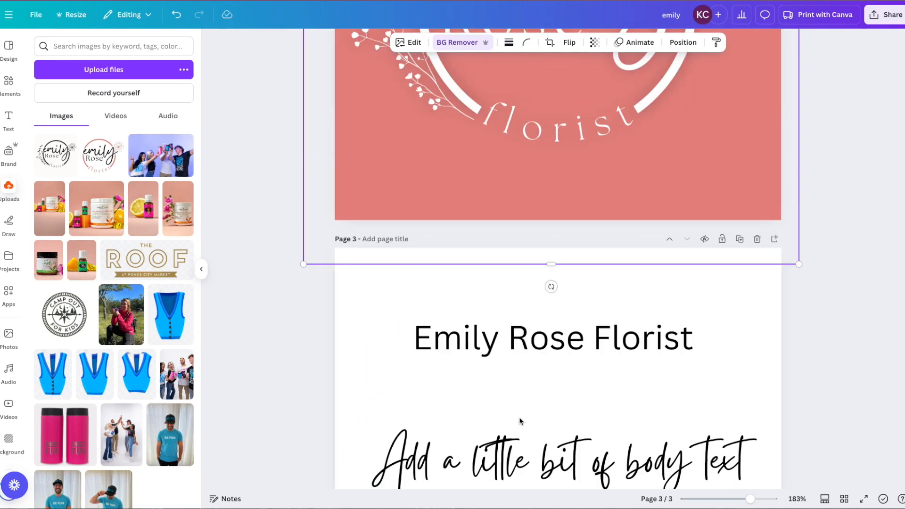
scroll(520, 420, "down", 5)
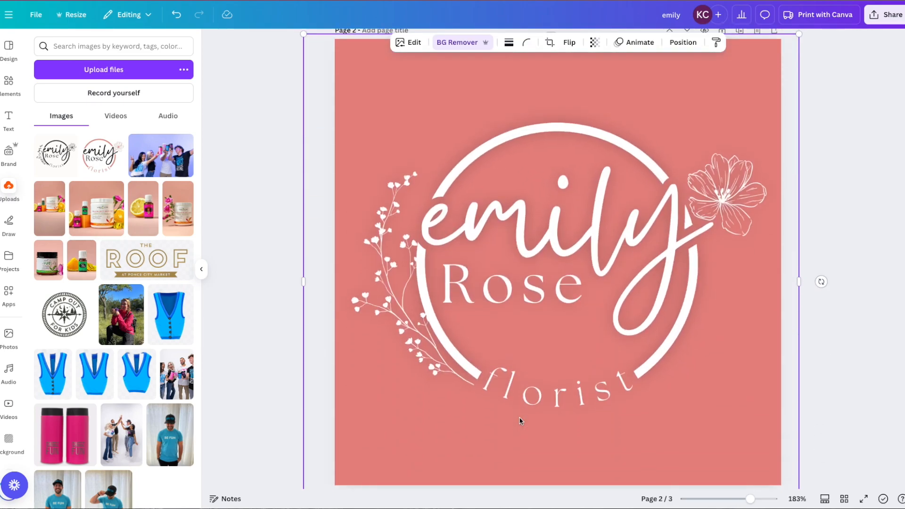